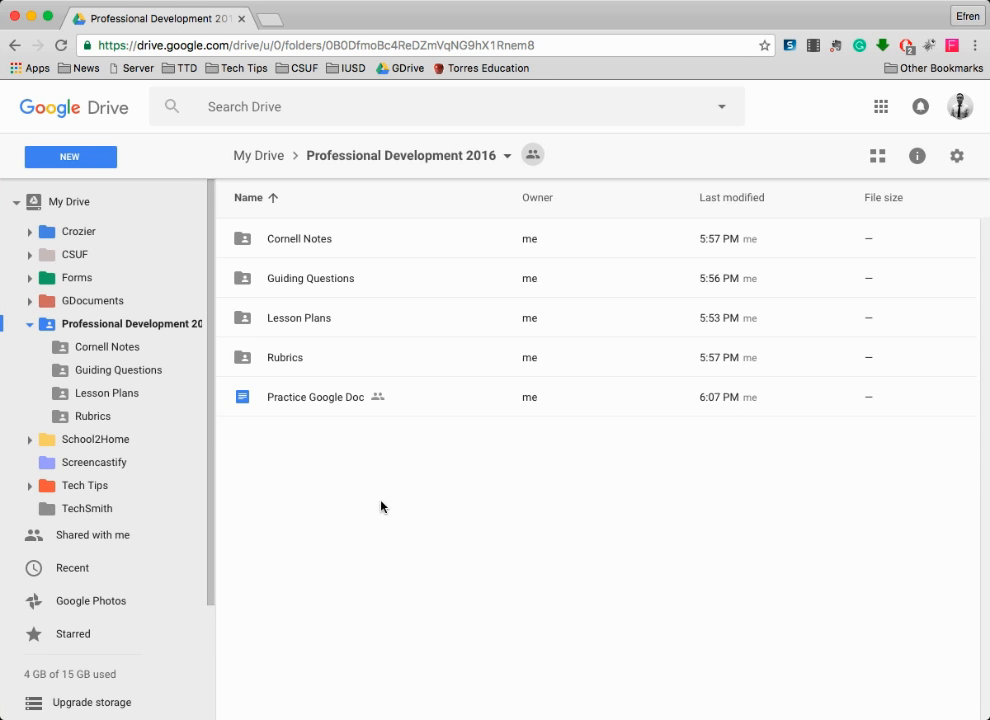
- Collapse Professional Development 2016's subfolders and open its empty Cornell Notes folder
left_click(29, 324)
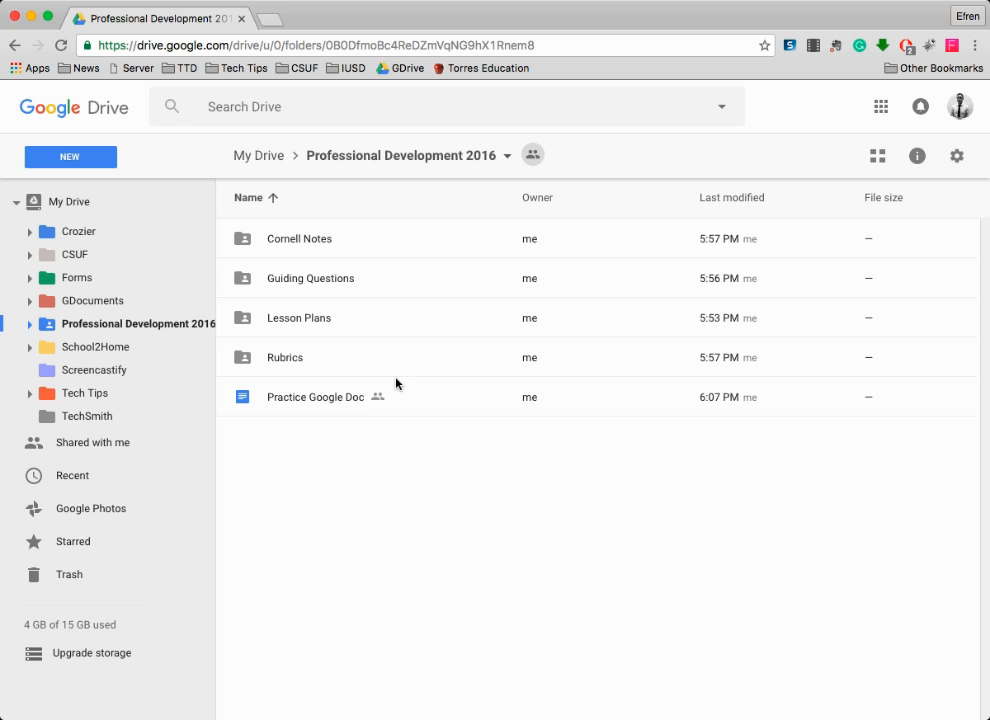
double_click(297, 240)
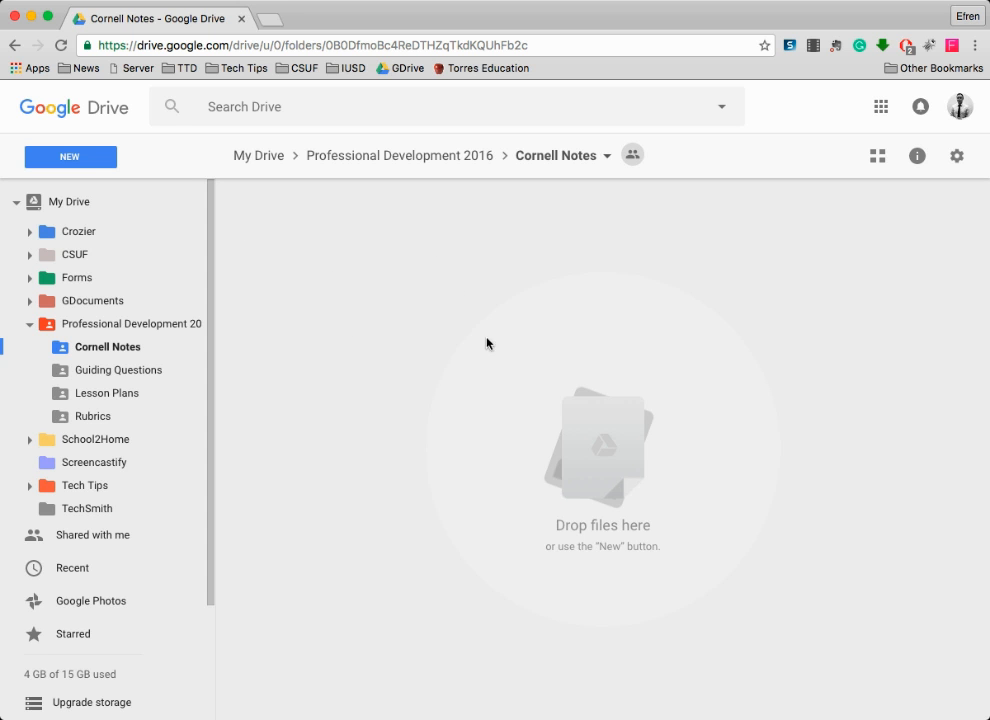
- Create a new Google Docs document in the Cornell Notes folder, accepting the shared-folder prompt
left_click(86, 161)
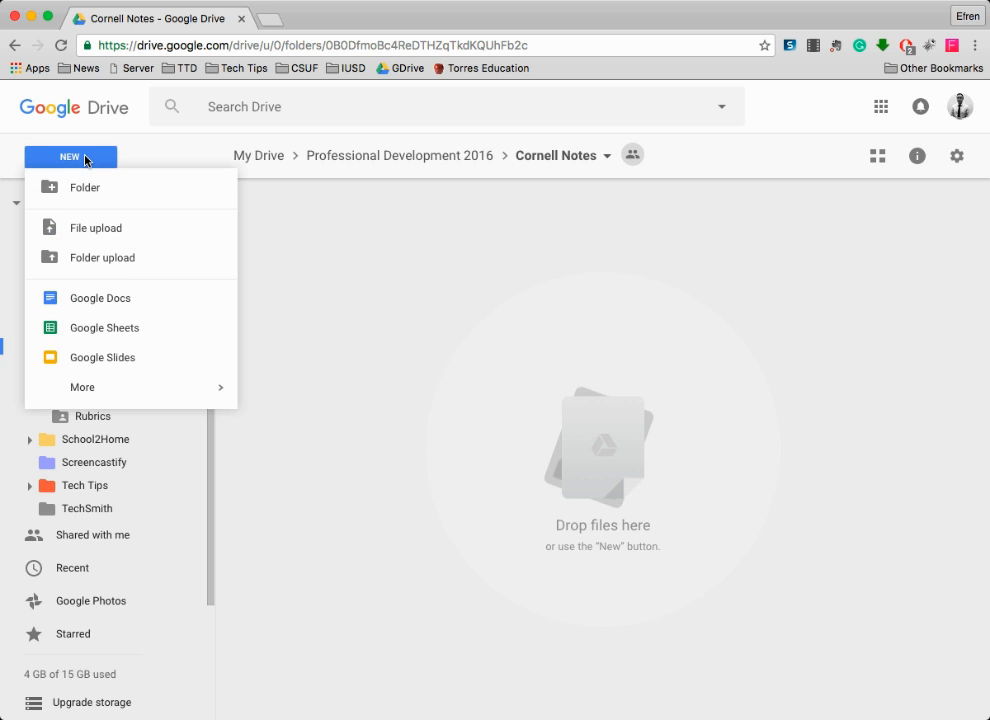
left_click(112, 300)
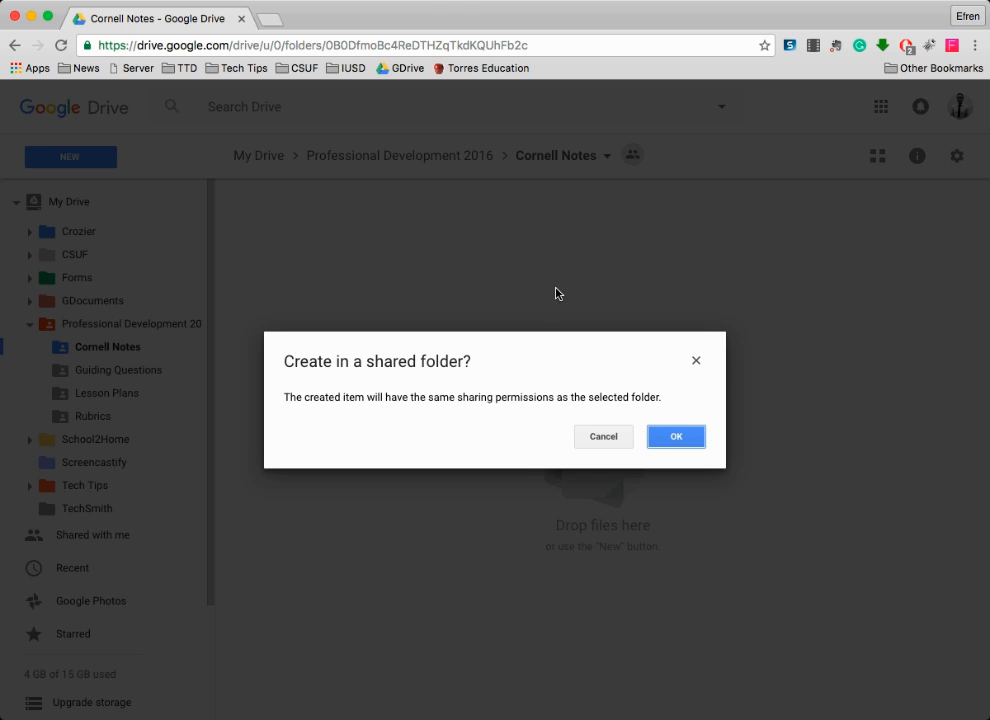
left_click(674, 435)
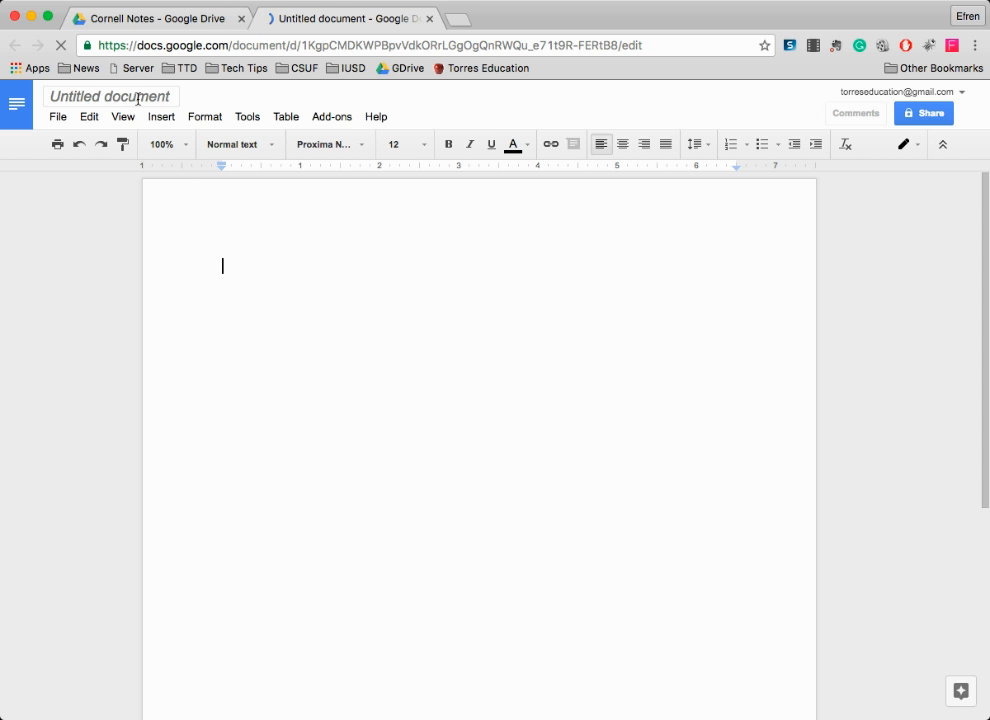
- Retitle the Untitled document 'Cornell Note Basic Template'
left_click(155, 96)
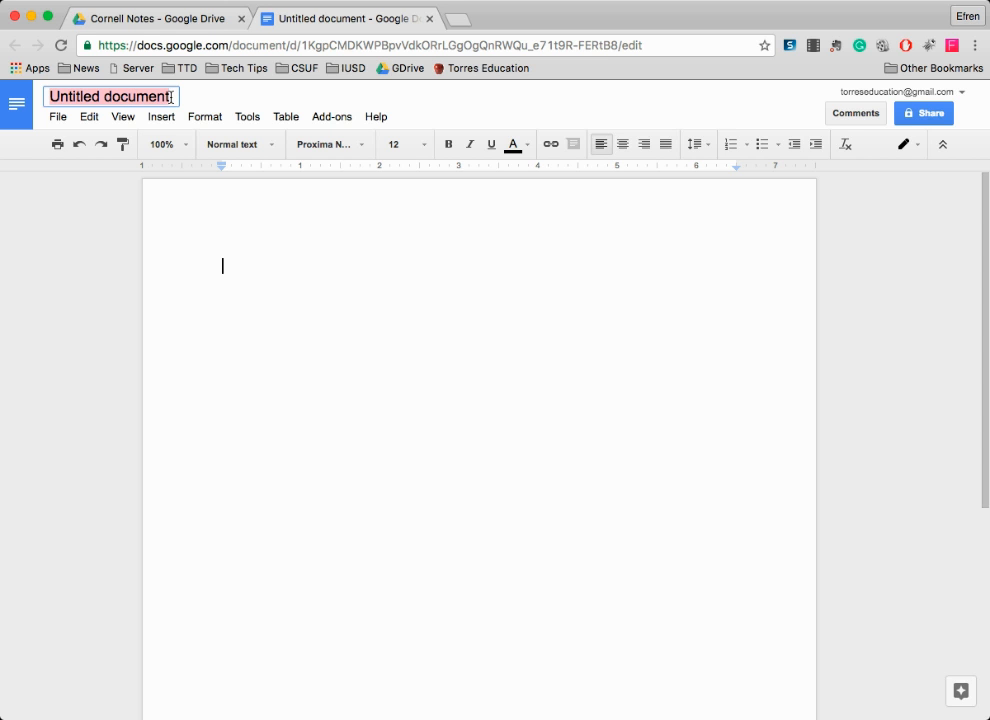
type("Corn")
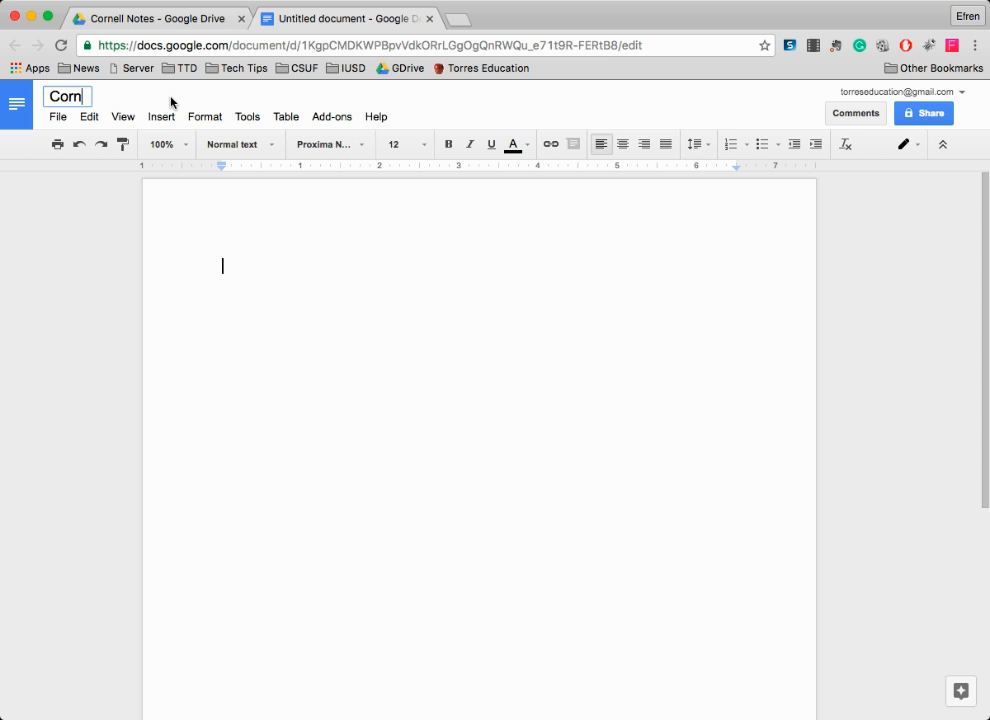
type("ell Note Ba")
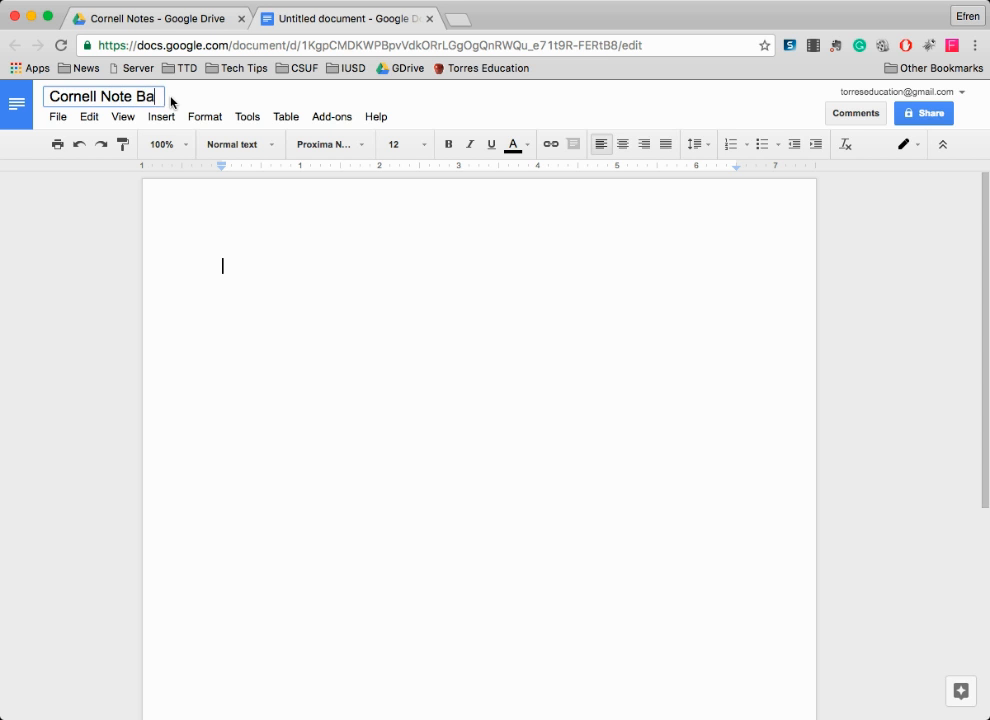
type("sic Tempalt")
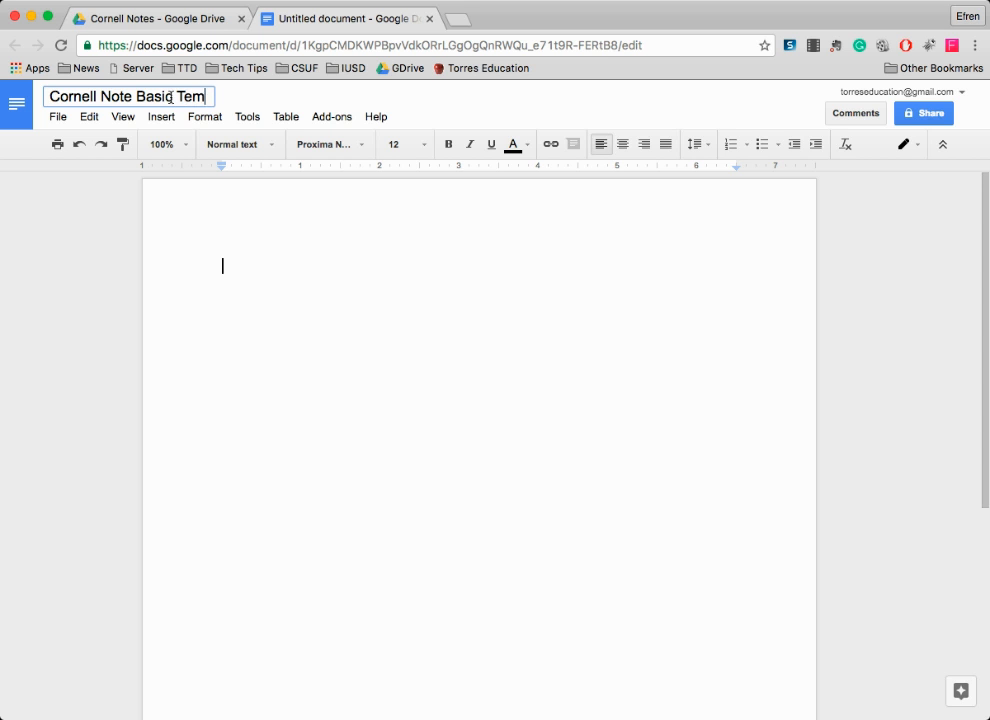
key("BackSpace")
key("BackSpace")
type("late")
key("Return")
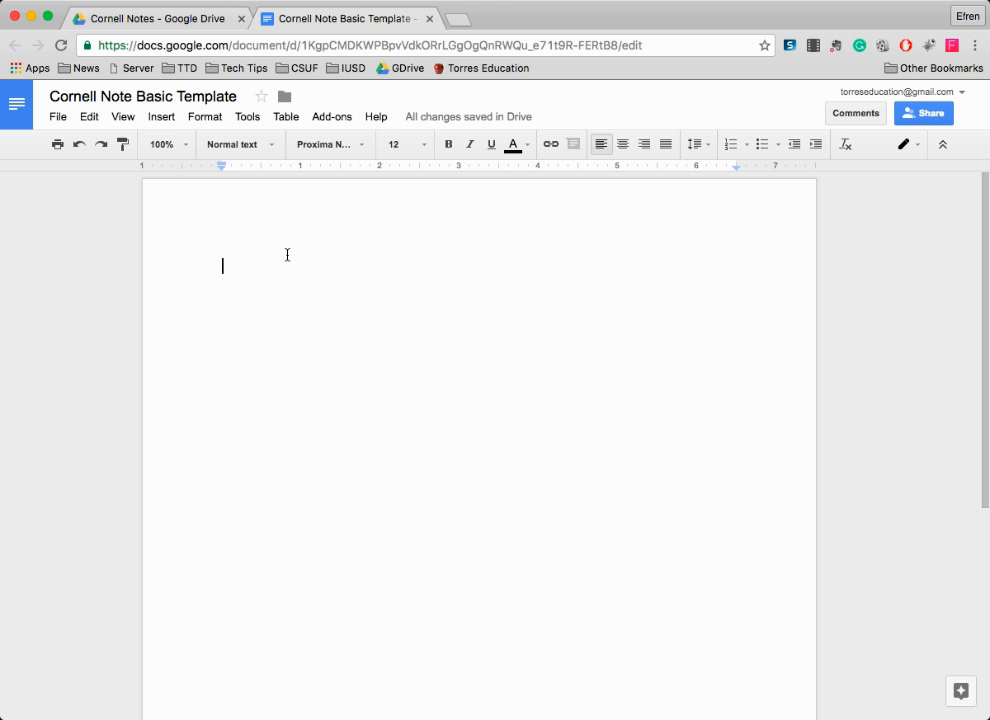
- Type Name, Period and Date on separate lines in the page header
left_click(59, 117)
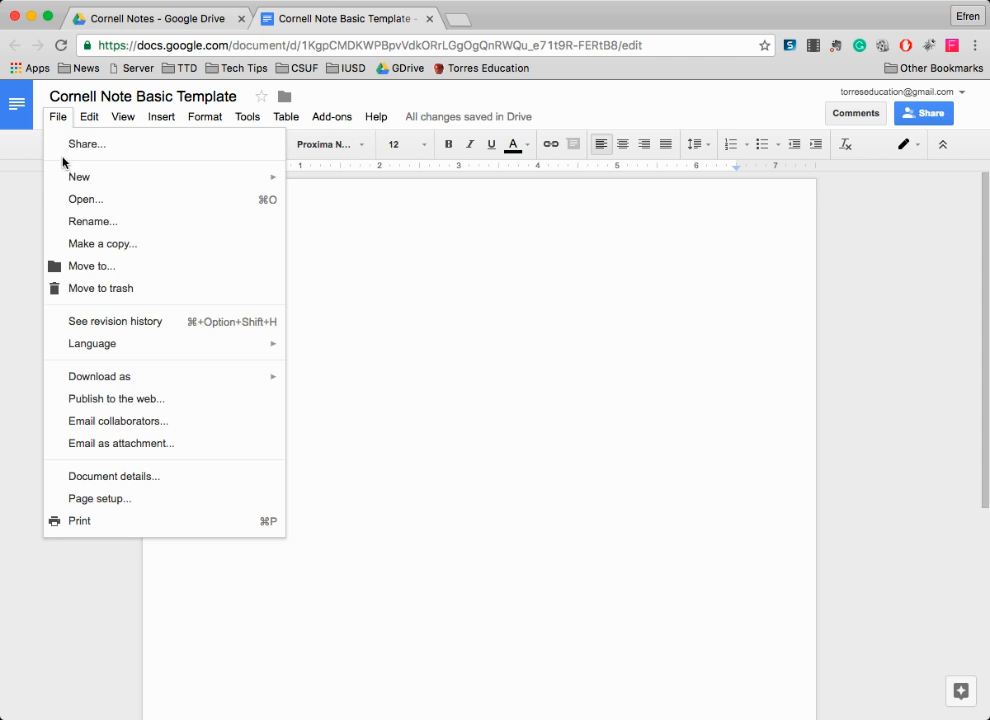
left_click(396, 279)
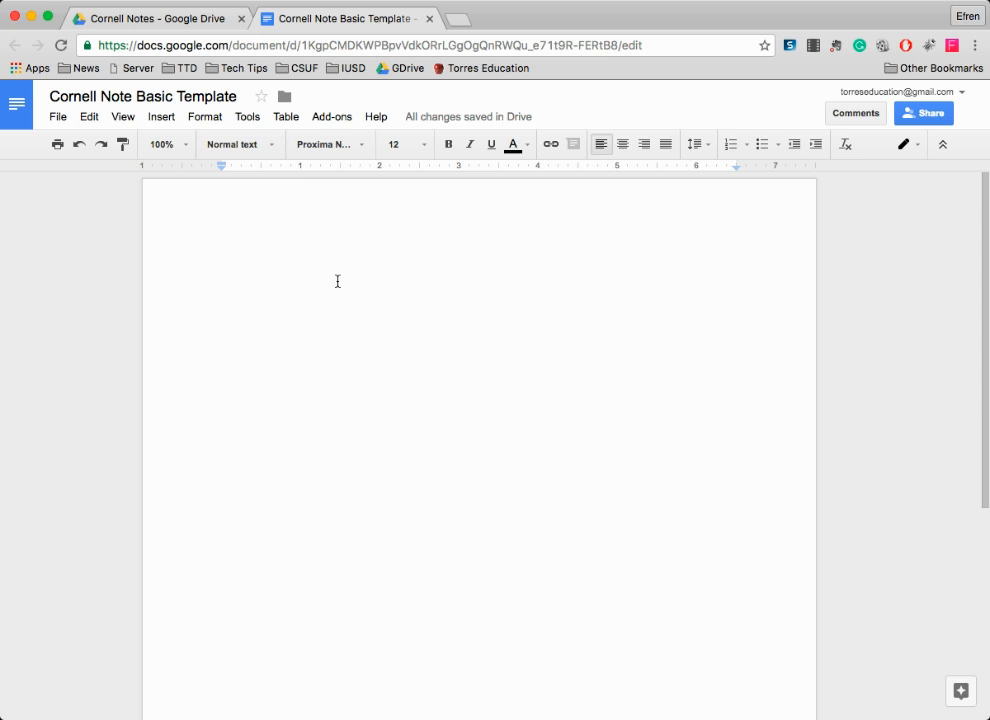
left_click(285, 213)
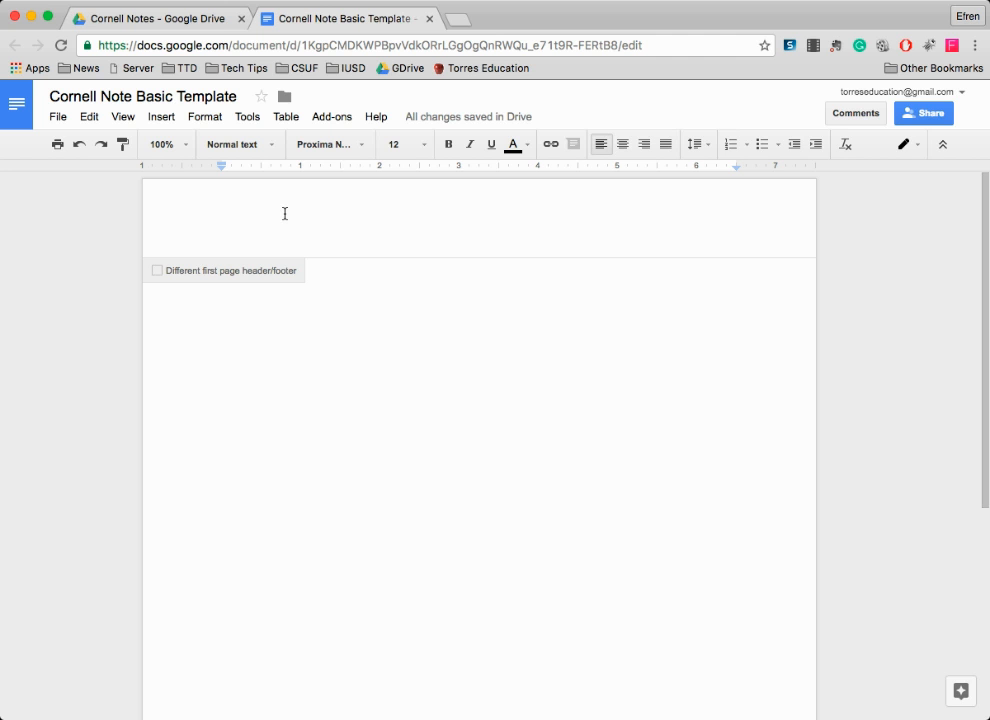
type("Name")
key("Return")
type("Period")
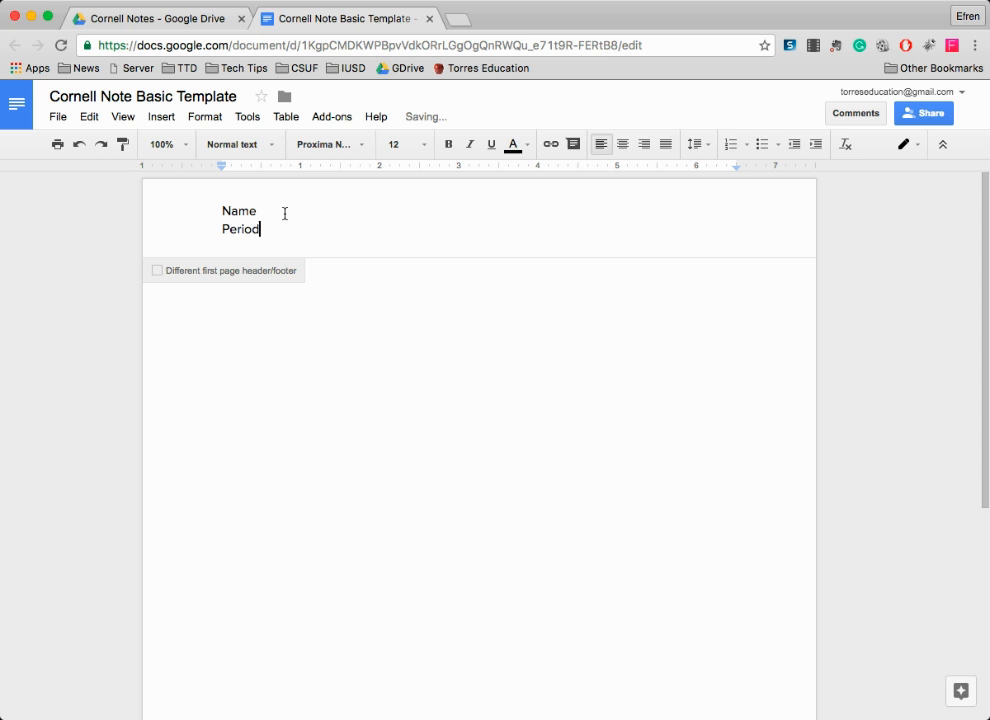
key("Return")
type("Date")
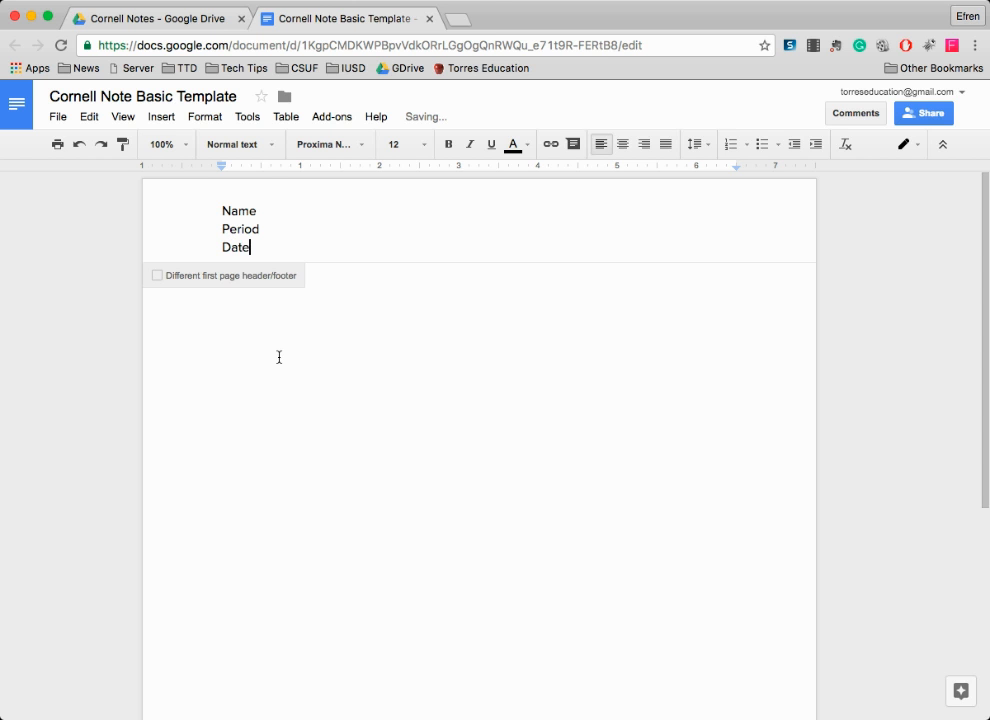
- Select the three header lines and keep them left-aligned after trying right alignment
left_click(278, 356)
left_click(265, 250)
left_click_drag(265, 250, 181, 183)
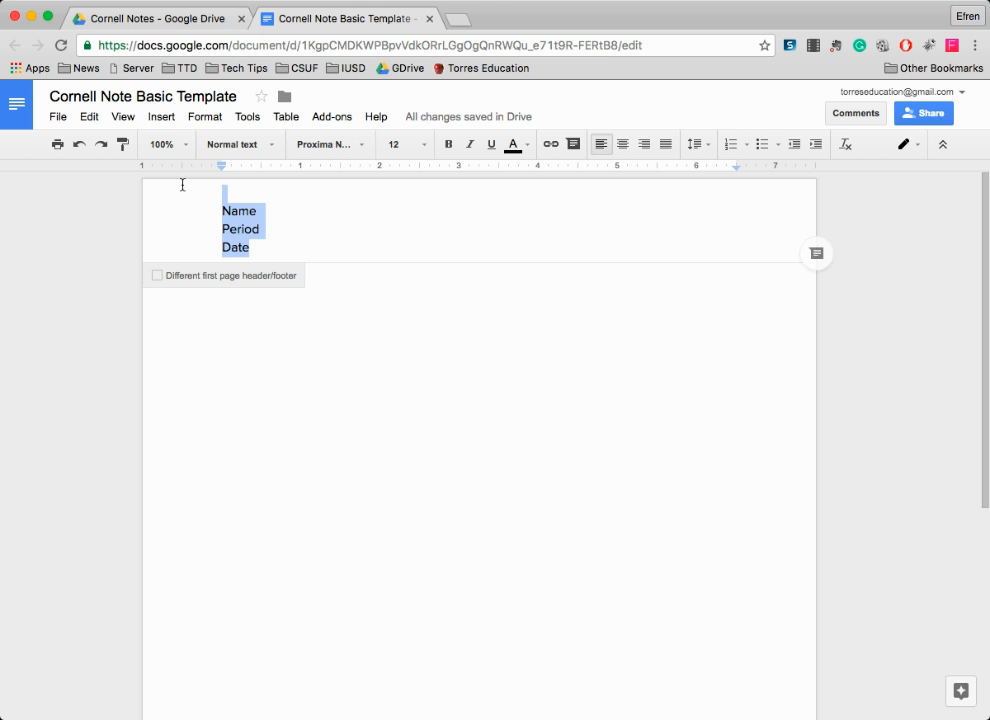
left_click(232, 298)
left_click(259, 254)
left_click_drag(252, 251, 216, 214)
left_click(646, 149)
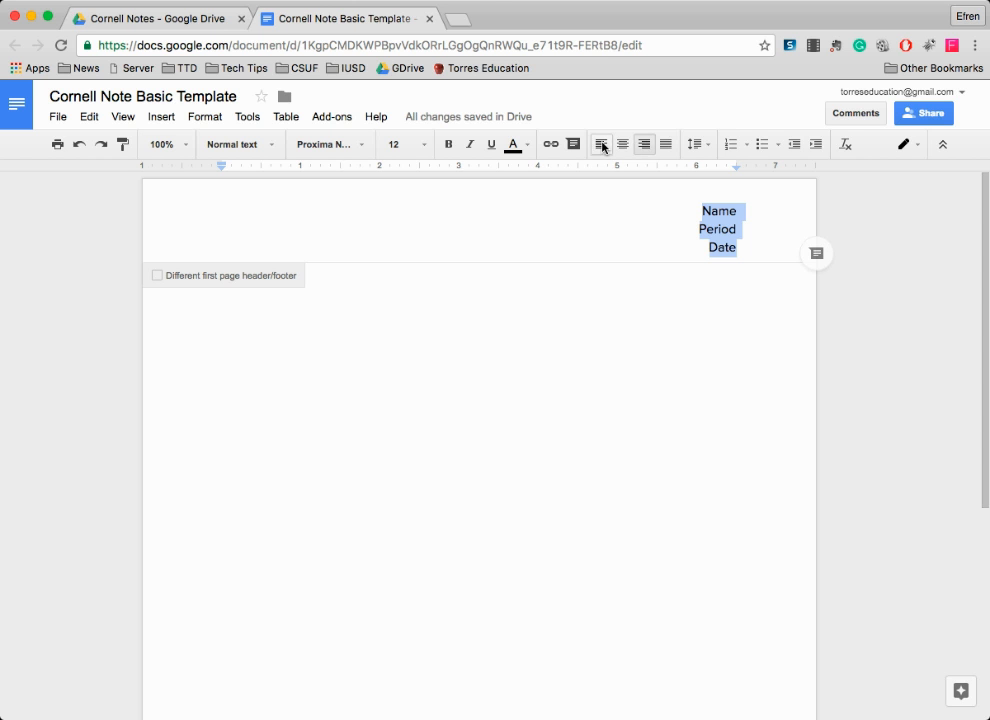
left_click(601, 145)
left_click(265, 318)
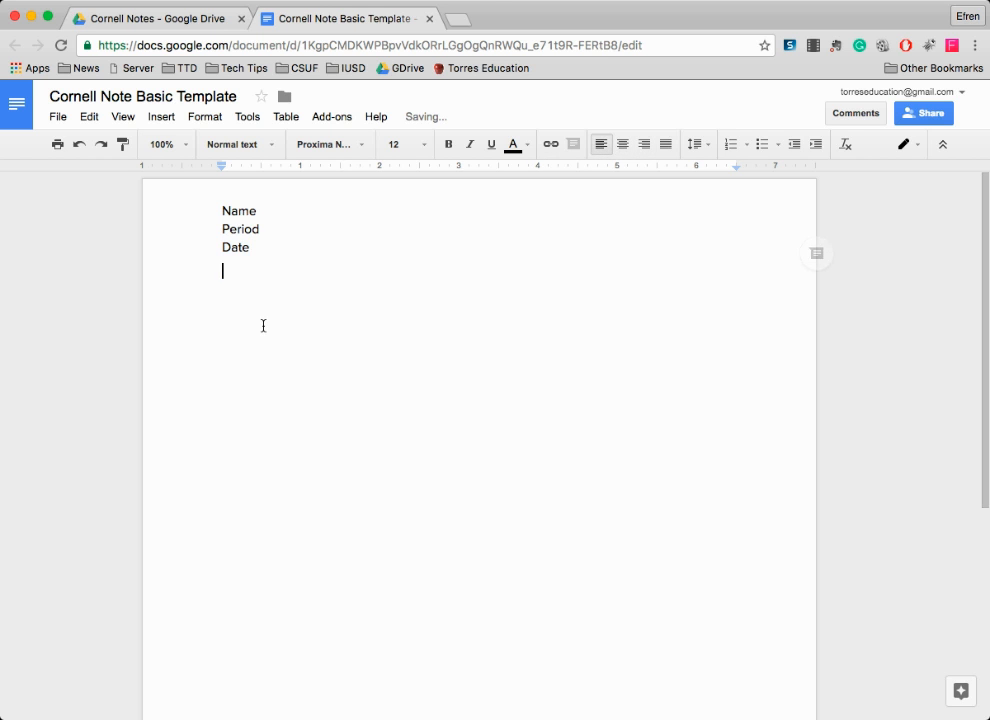
double_click(258, 211)
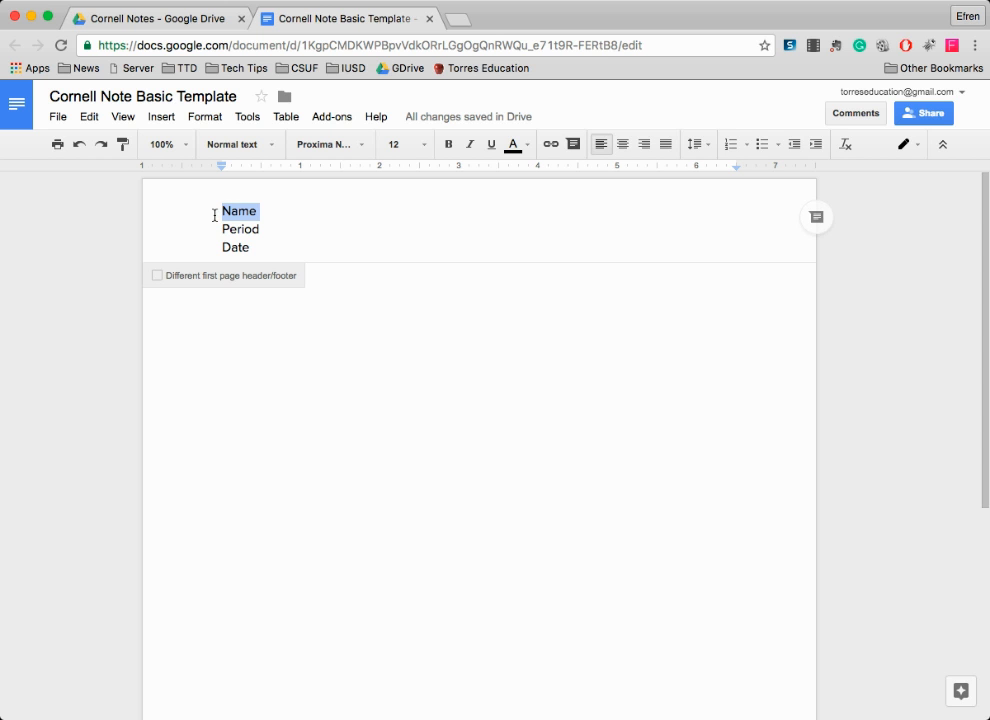
left_click(250, 333)
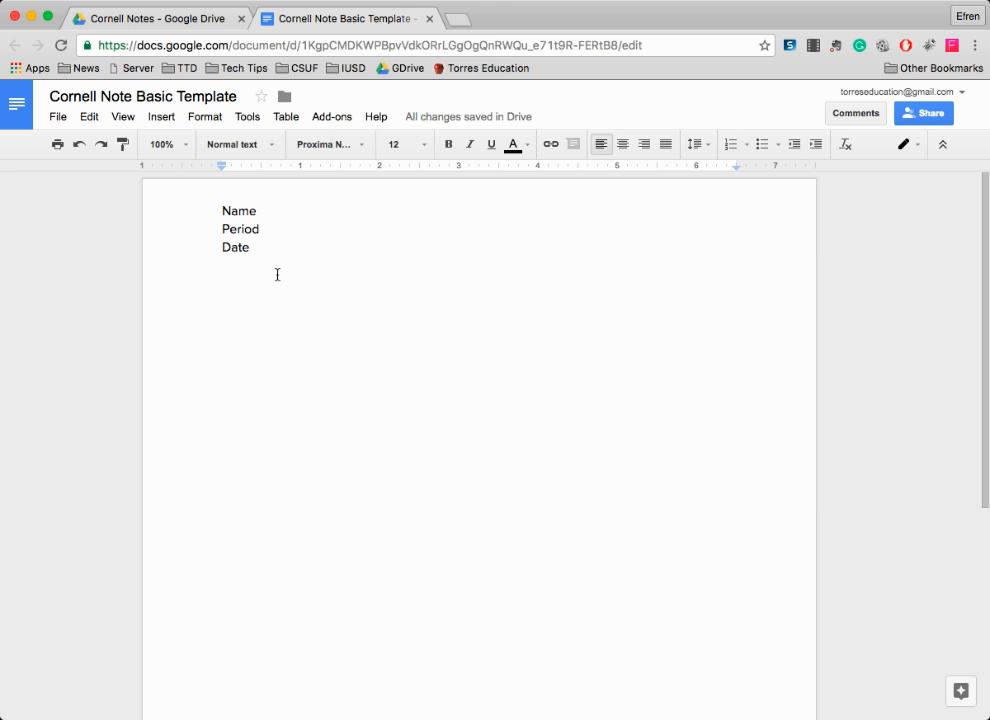
left_click(281, 224)
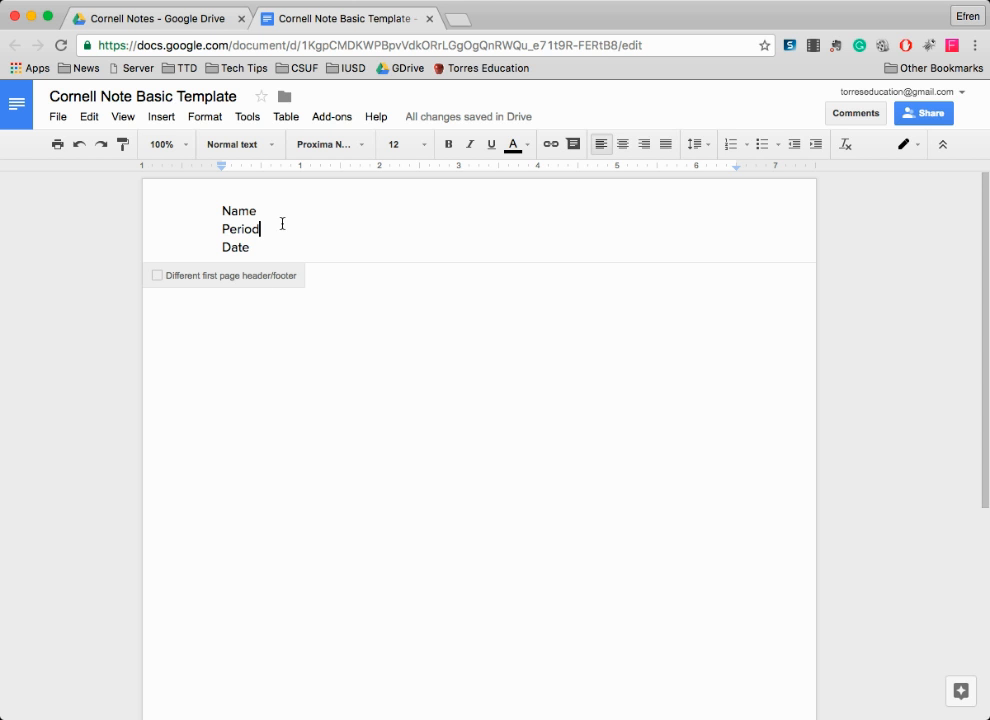
left_click(335, 299)
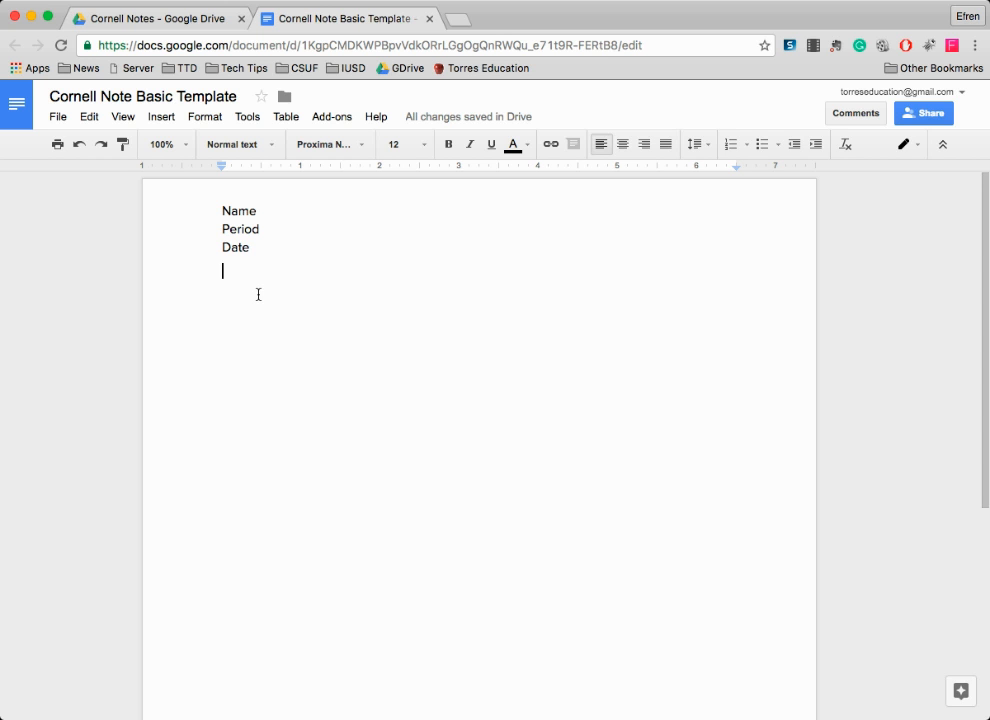
- Type a 'Title' line and an 'Essential Question:' line below the header
key("Return")
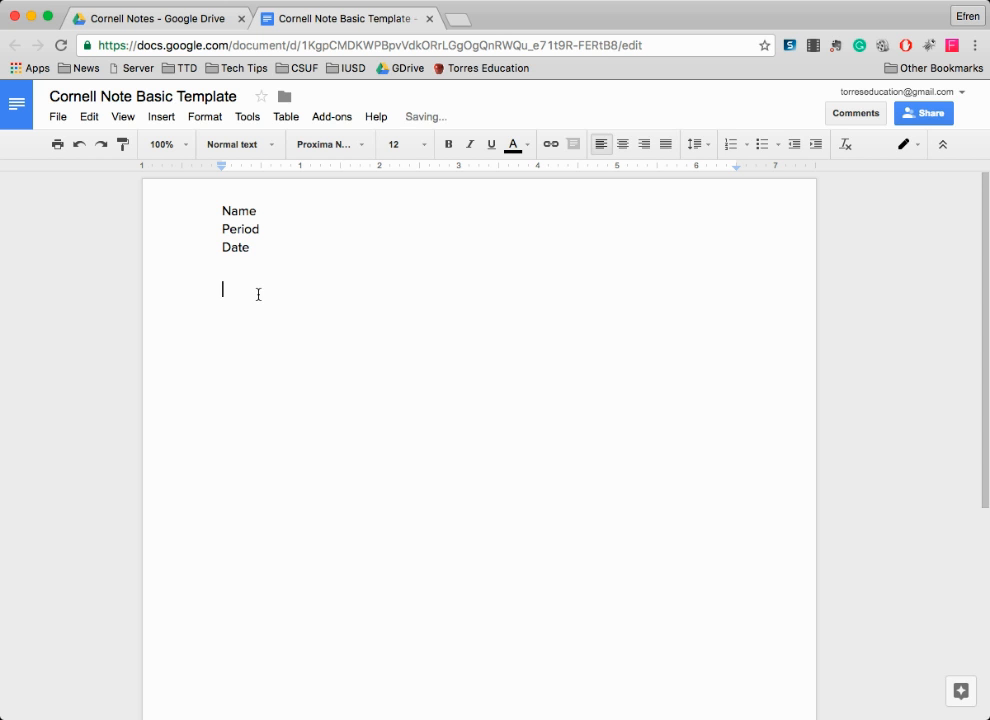
type("Title")
key("Return")
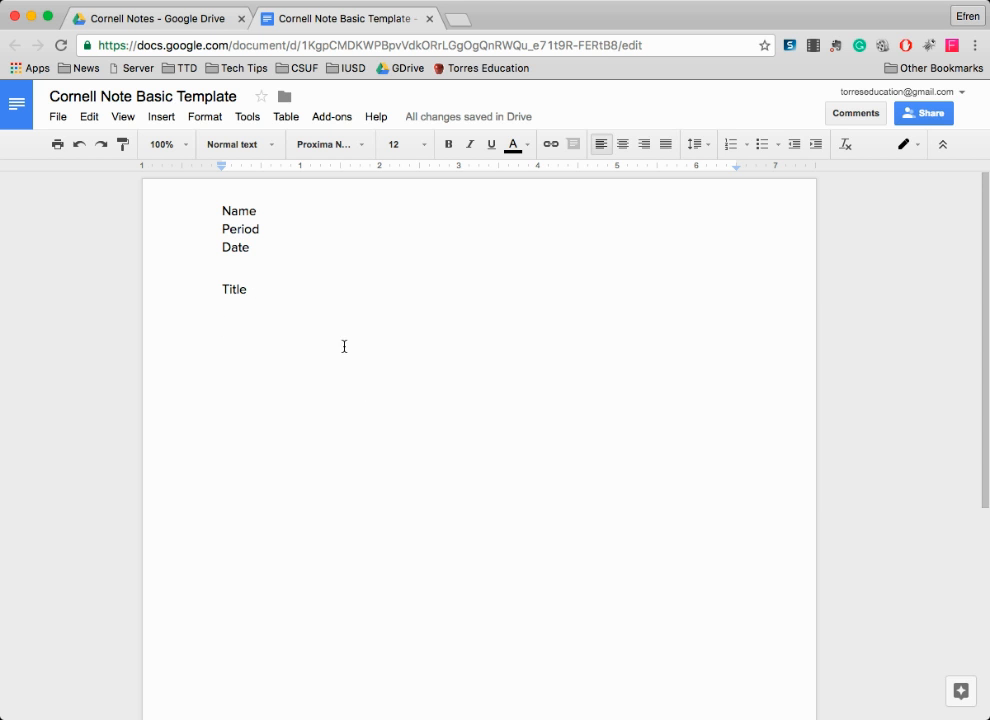
type("Esseq")
key("BackSpace")
type("nt")
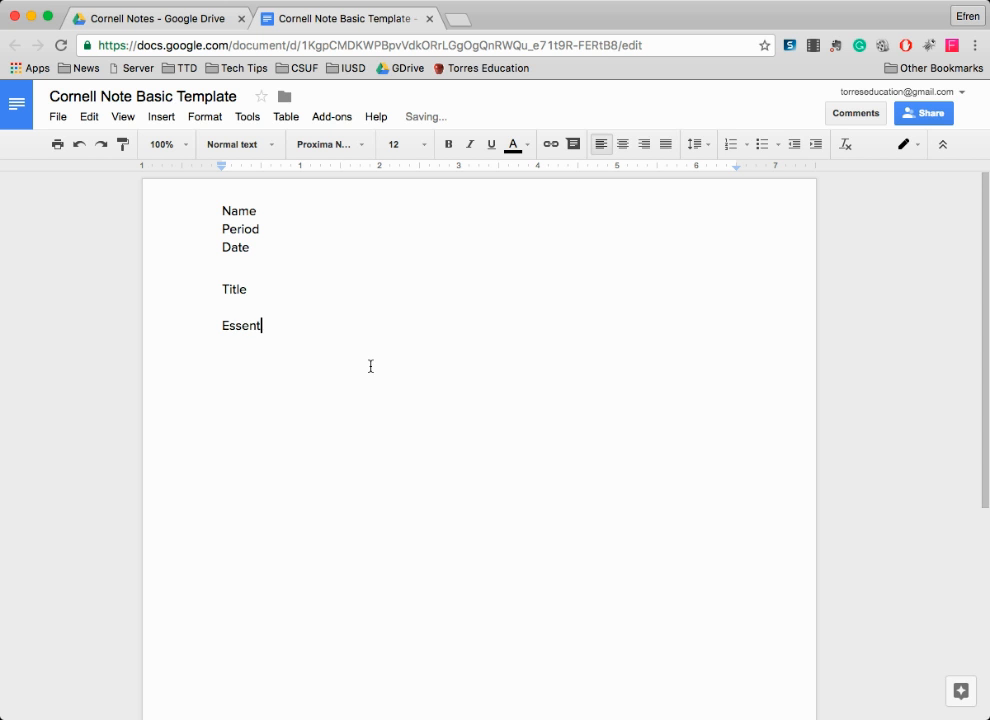
type("ial Question:")
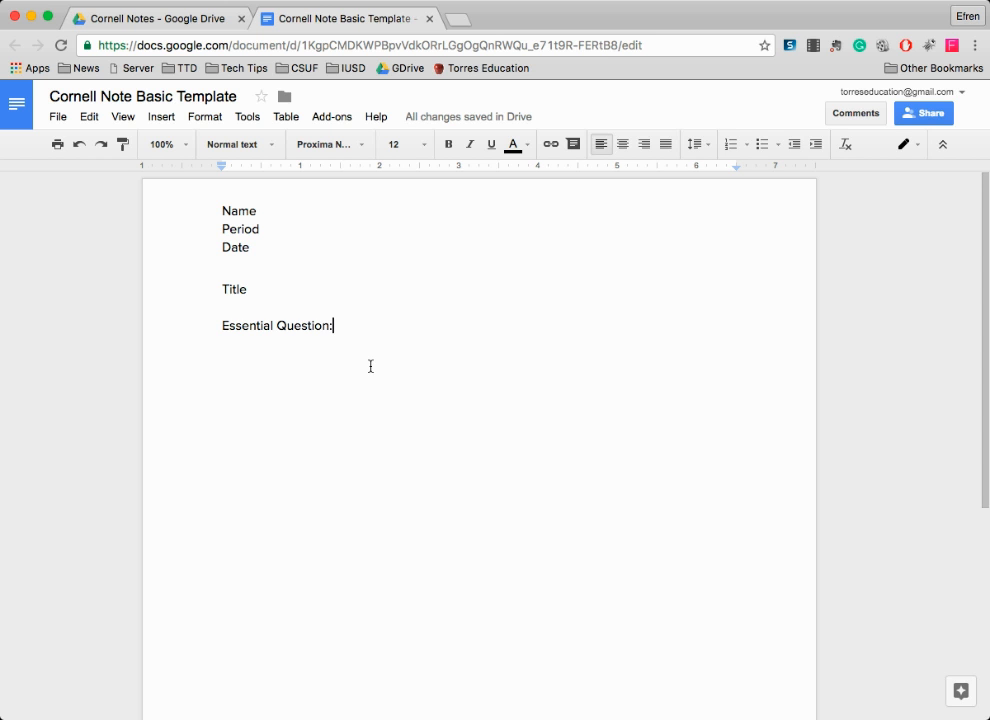
key("Return")
- Center the Title line and set the word Title to 14 pt
left_click(223, 289)
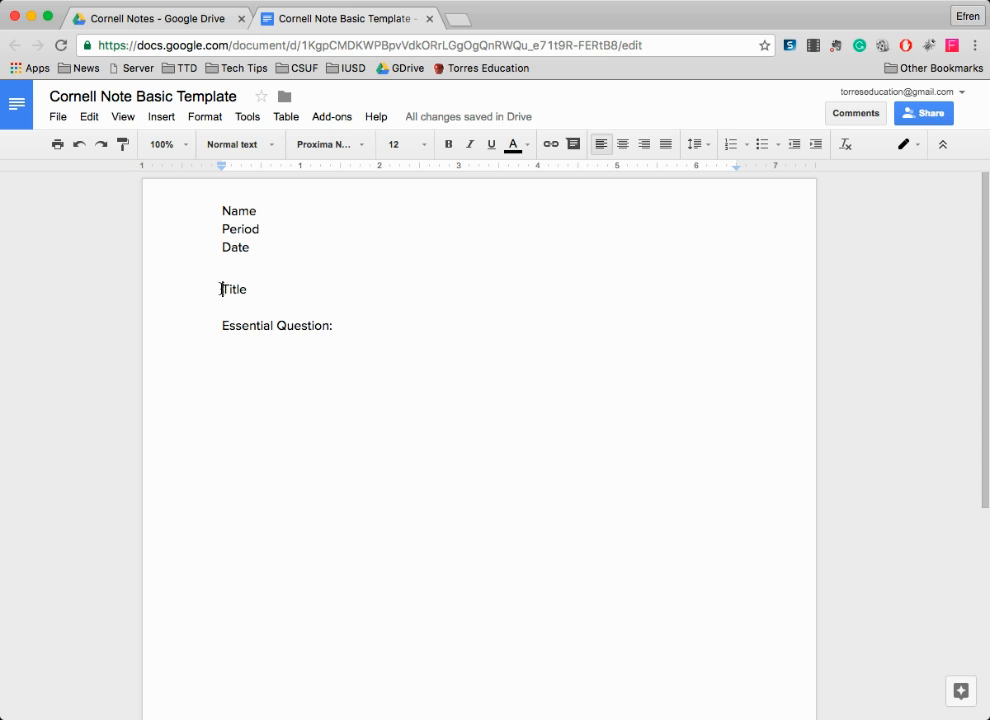
left_click(623, 144)
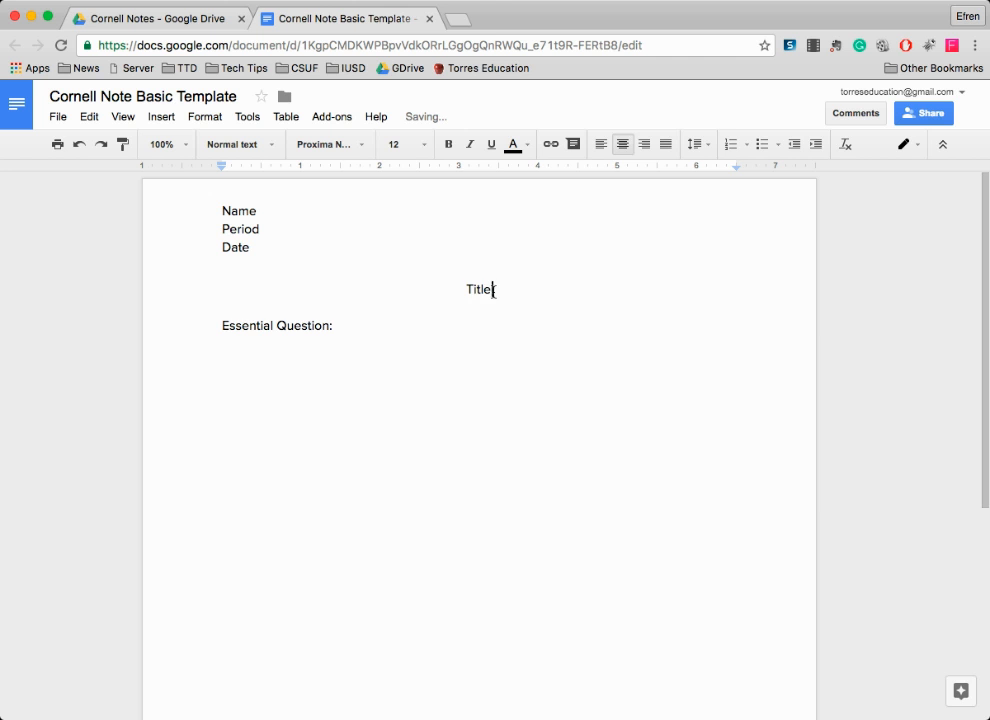
left_click_drag(493, 290, 462, 292)
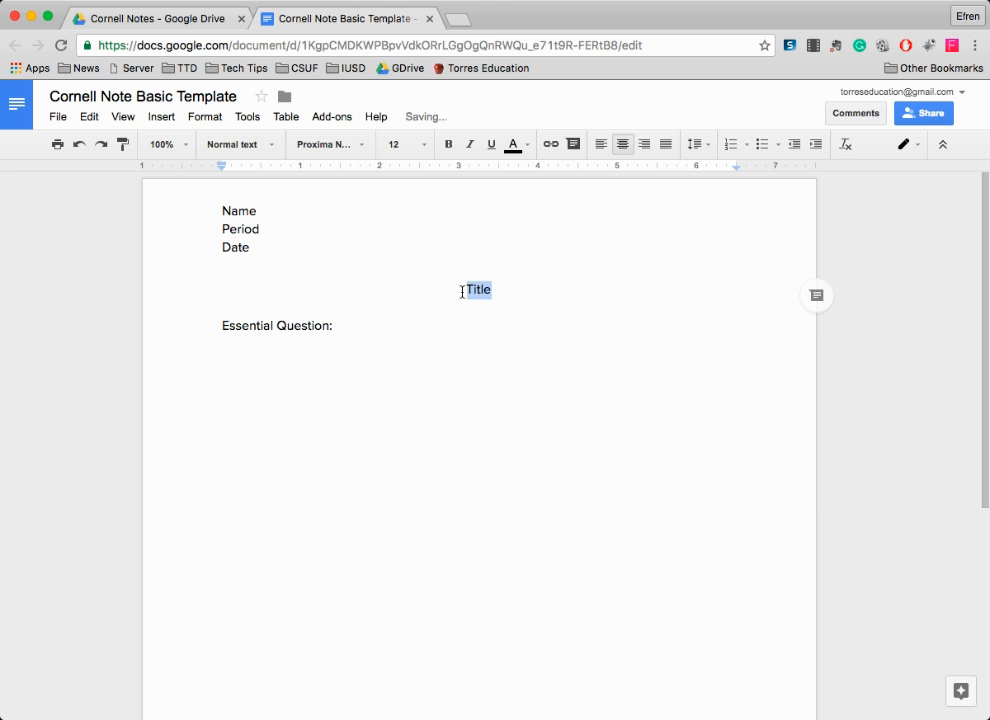
left_click(417, 145)
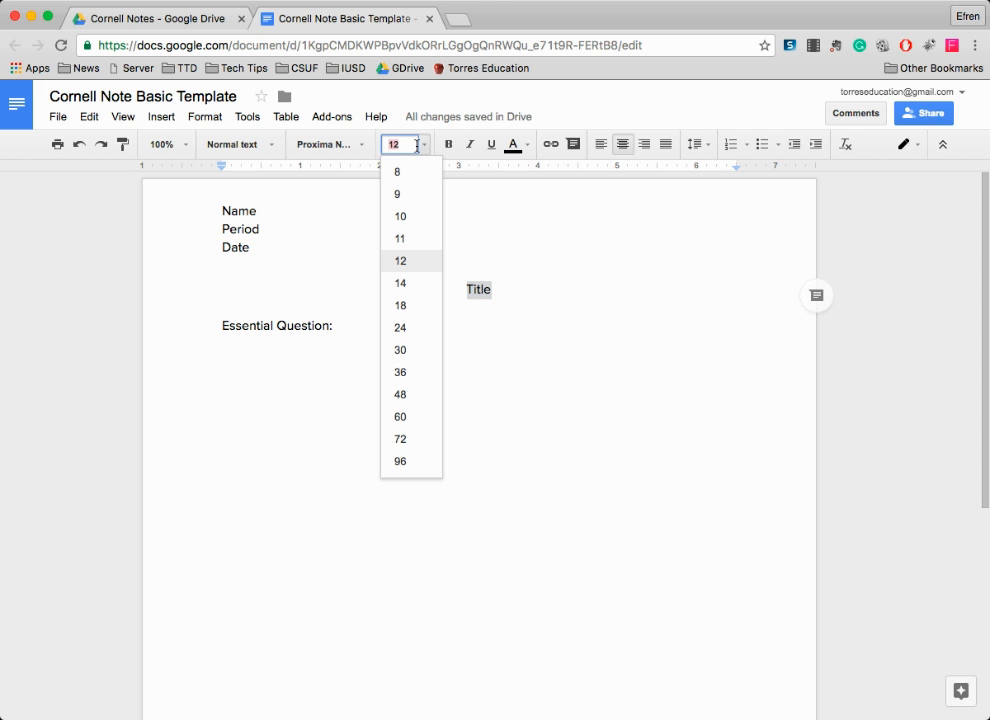
left_click(423, 287)
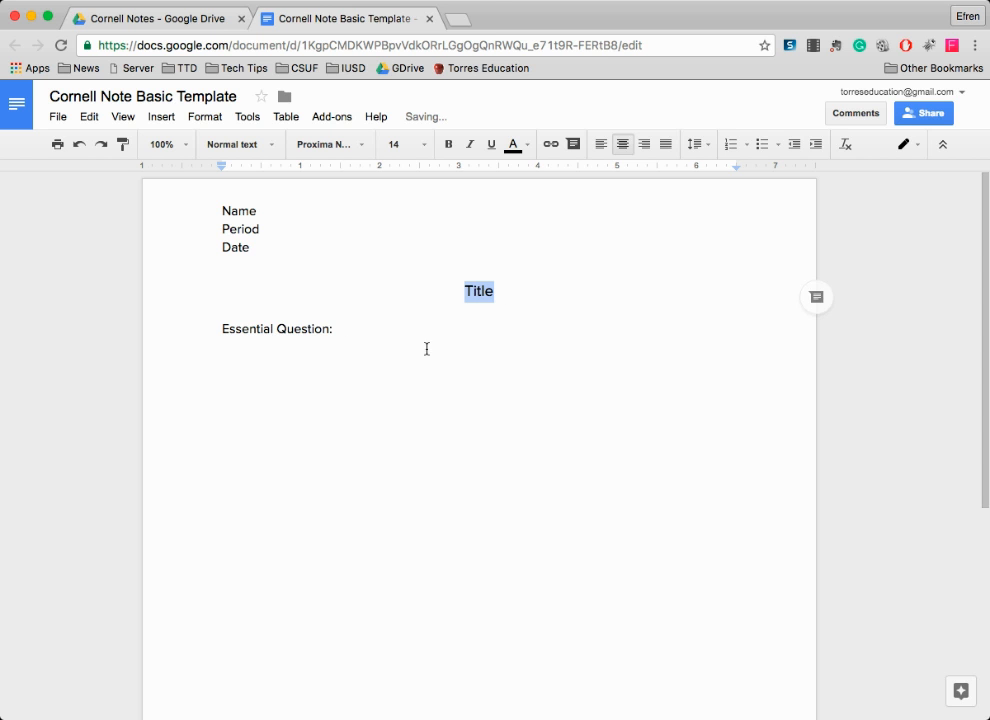
left_click(232, 331)
left_click(232, 349)
left_click(358, 329)
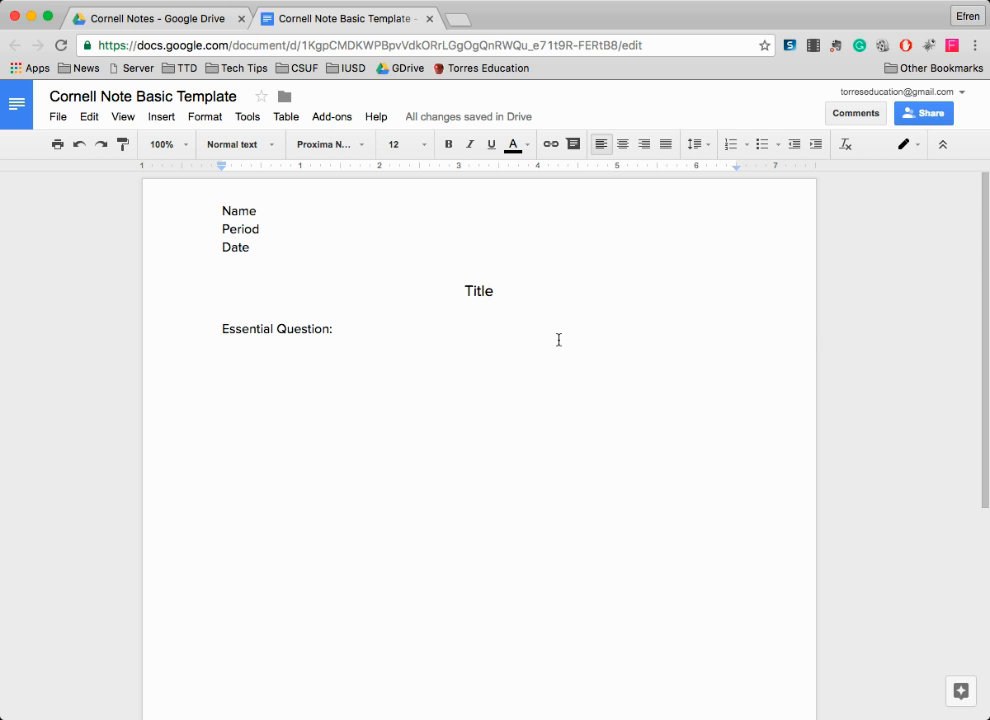
- Insert a 2 x 2 table on the empty line below 'Essential Question:'
left_click(239, 347)
left_click(160, 118)
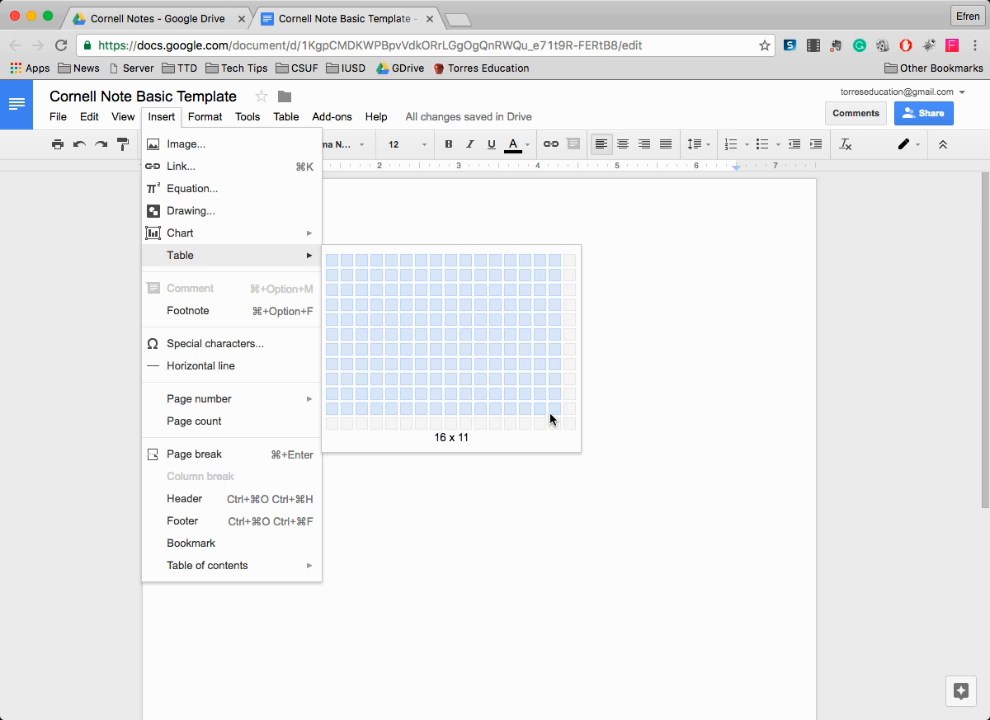
left_click(350, 279)
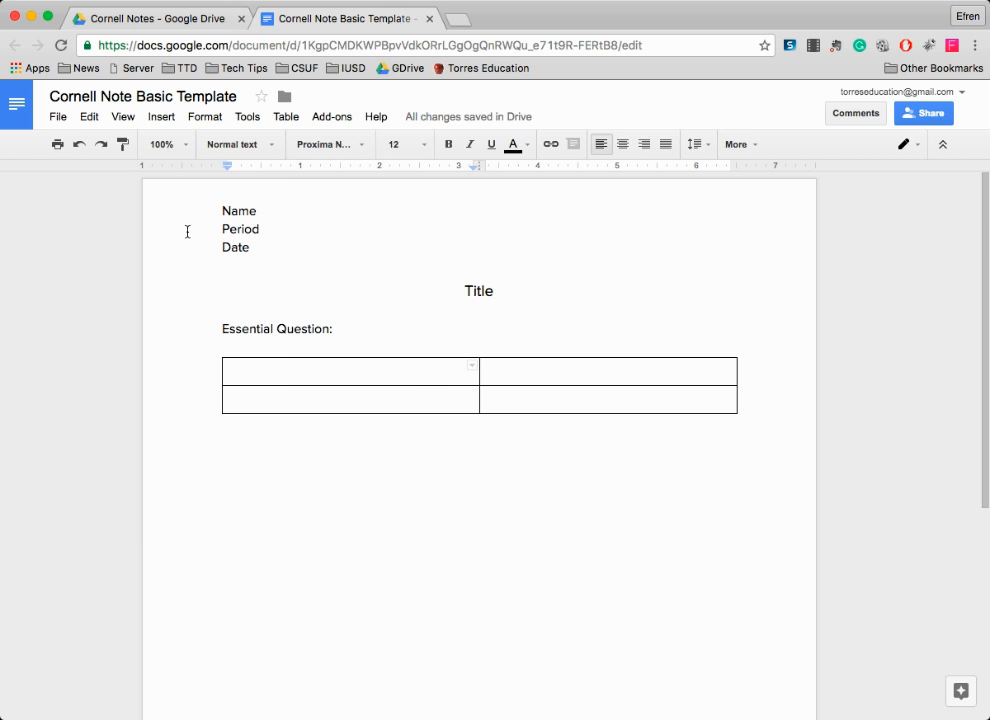
left_click(60, 118)
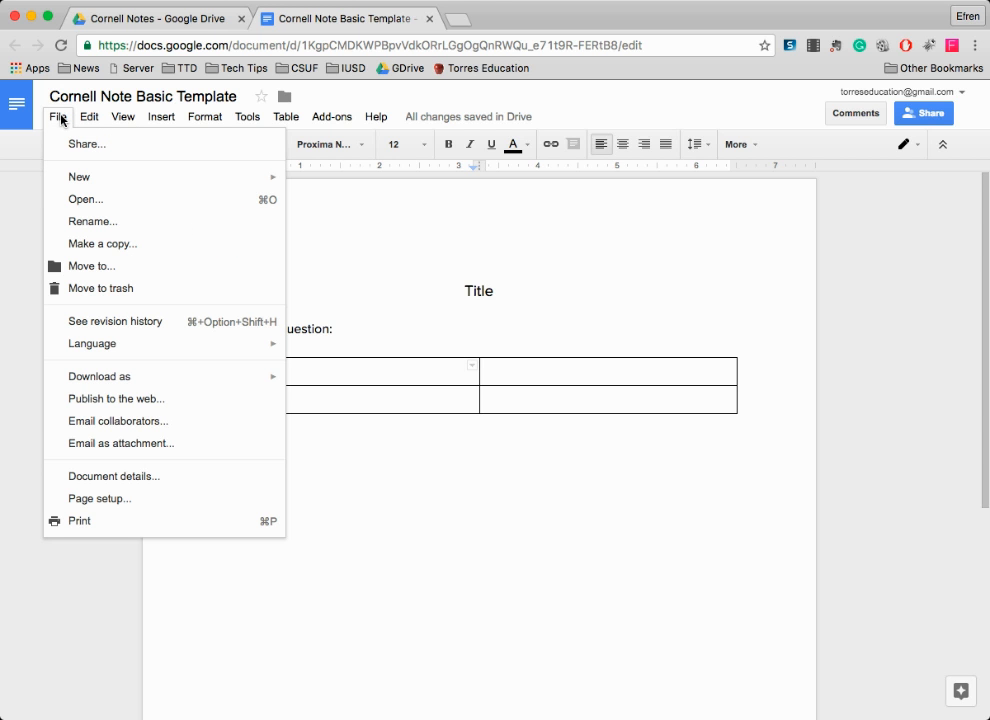
- In Page setup, set the top, bottom, left and right margins to 0.5 inch
left_click(98, 500)
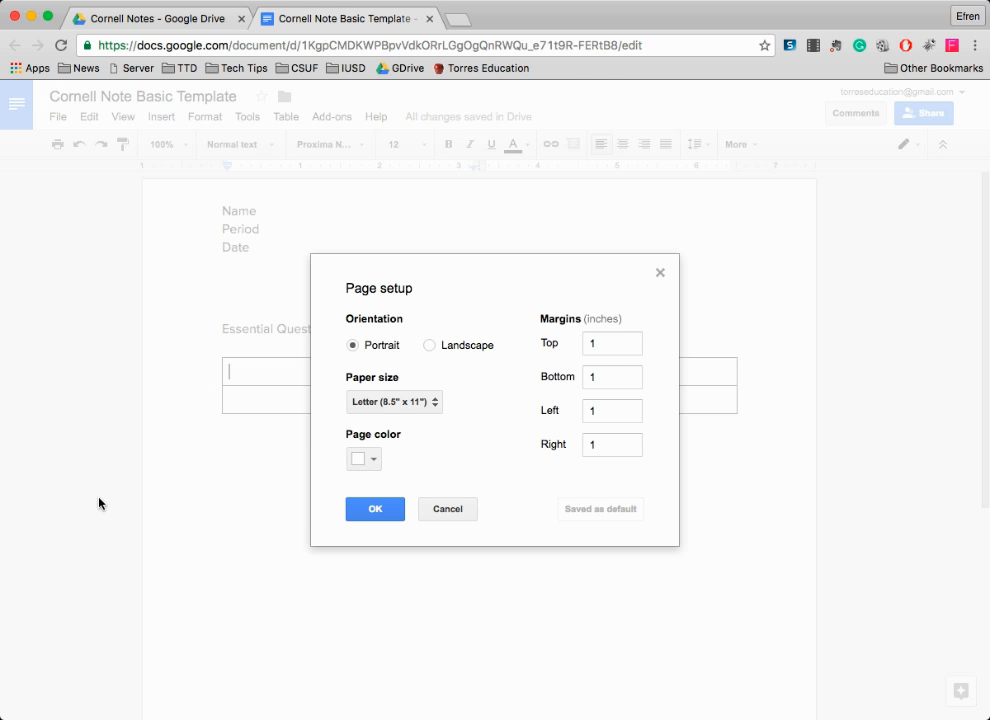
double_click(601, 338)
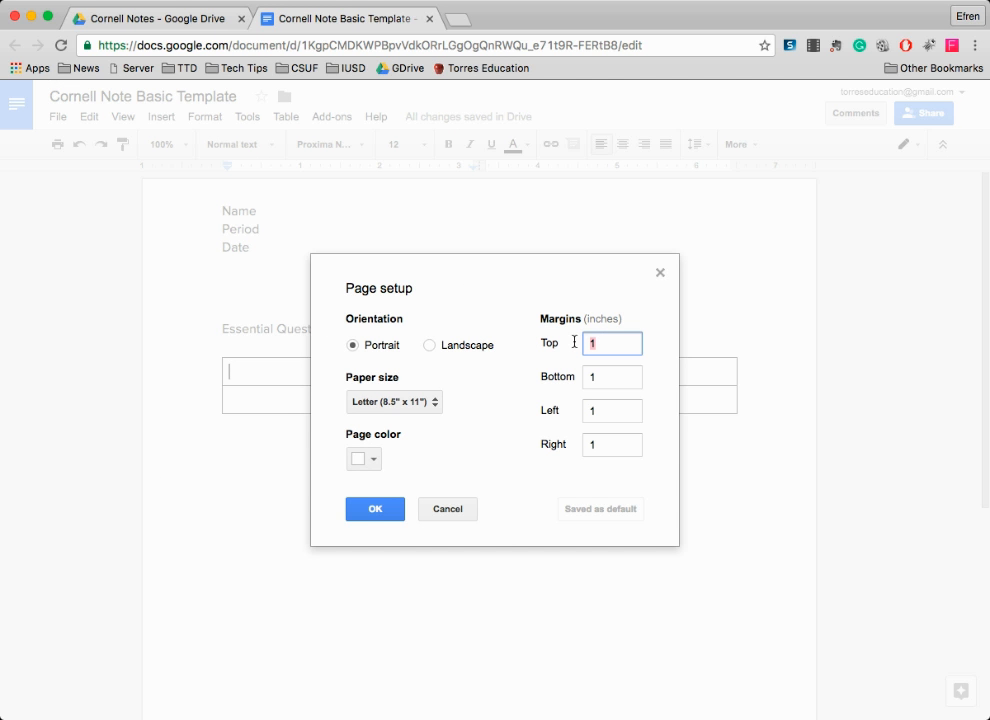
type(".5")
key("Tab")
type(".5")
key("Tab")
type(".5.")
key("Tab")
type(".5")
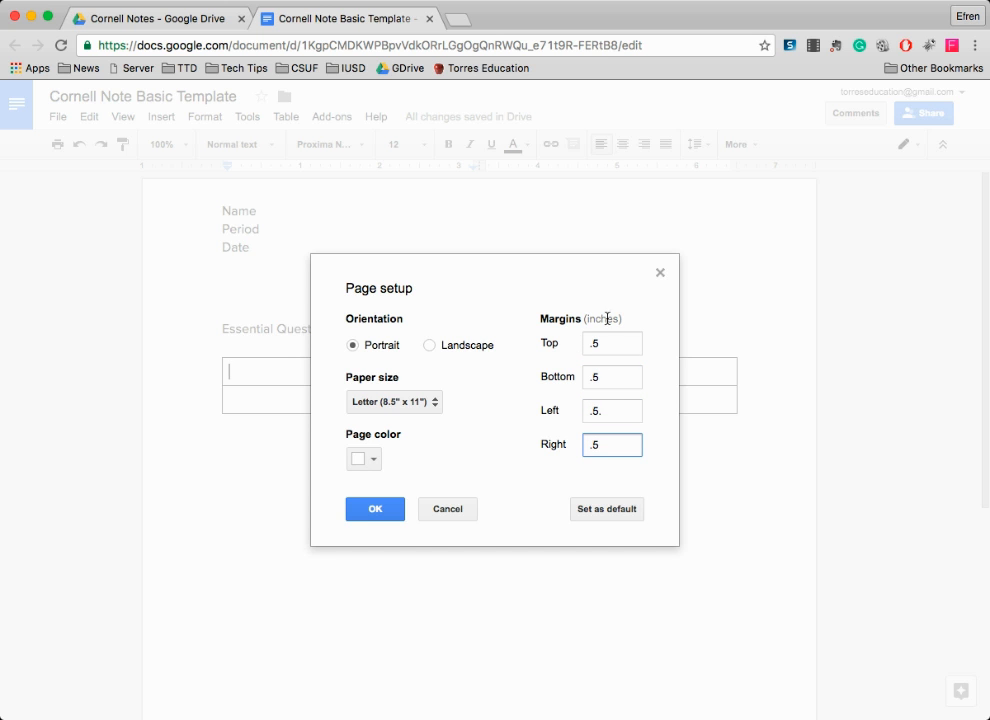
left_click(613, 408)
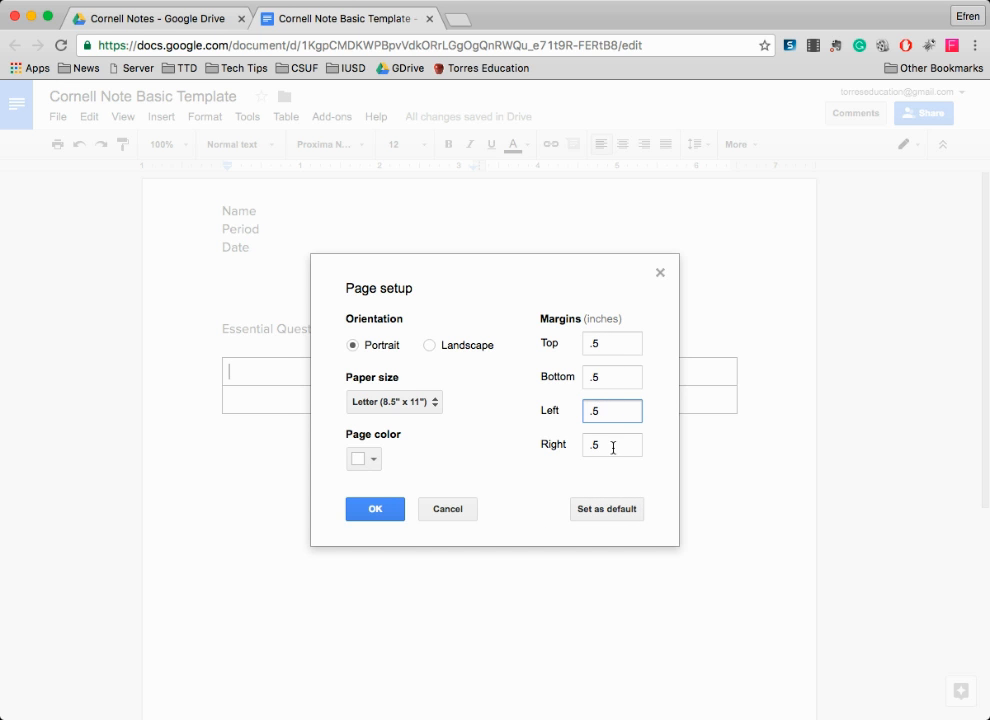
left_click(376, 509)
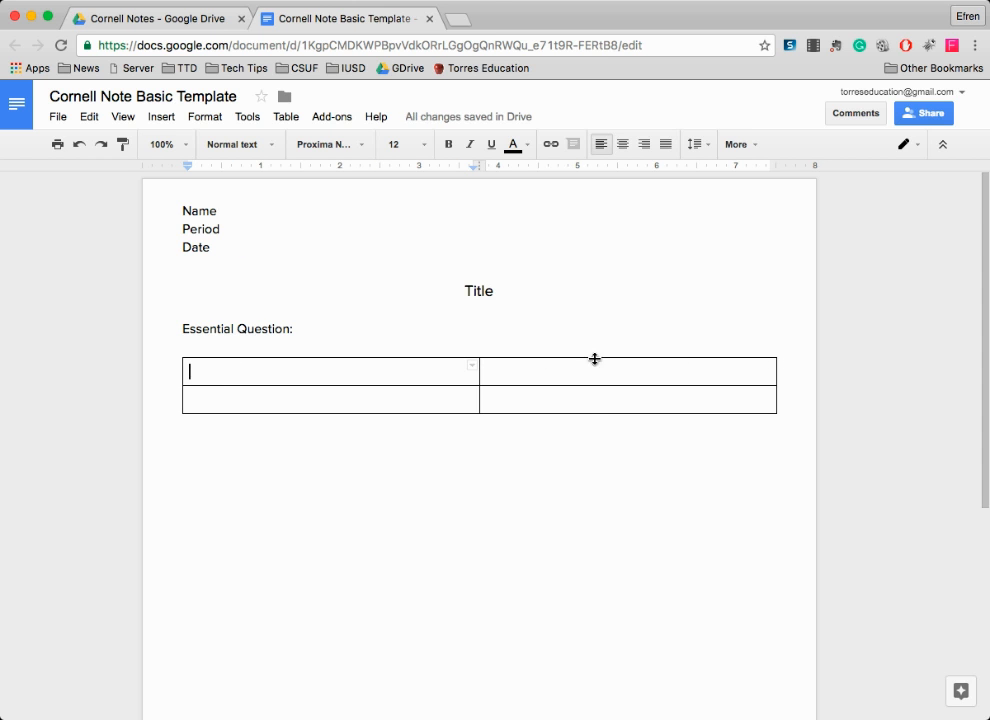
- Drag the table's middle border left to narrow the left column
left_click_drag(481, 371, 481, 371)
left_click_drag(481, 372, 382, 378)
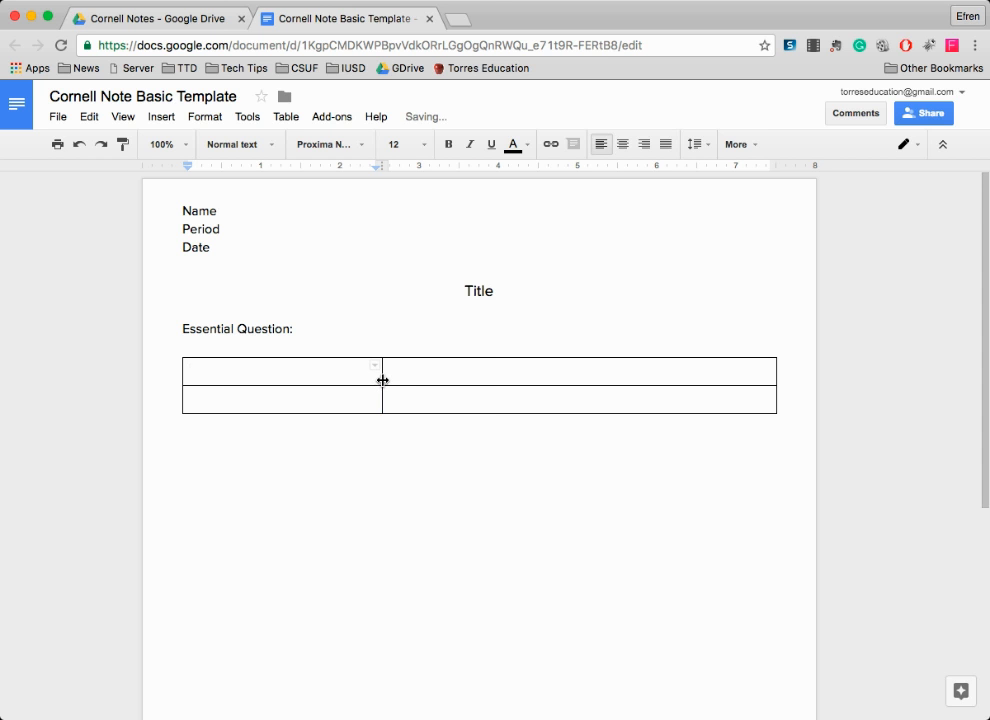
left_click_drag(386, 380, 387, 380)
- Head the columns 'Questions/ Main Ideas/ Vocabulary' and 'Notes', widening the left column slightly
left_click(425, 376)
type("Notes")
left_click(259, 376)
type("Questions/ Main")
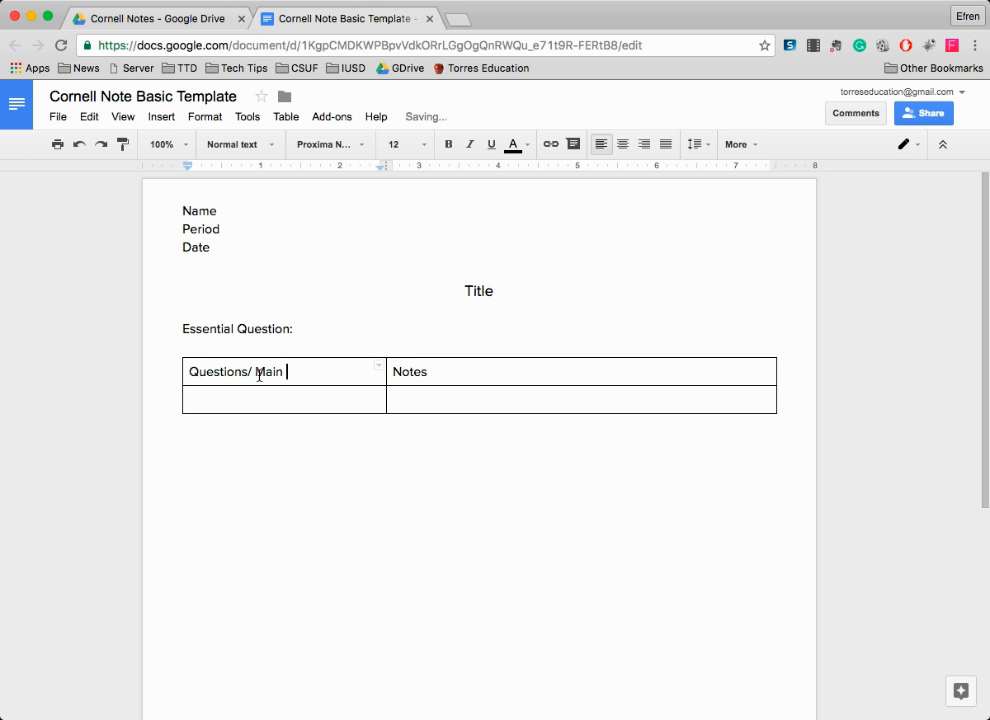
type(" Ideas/ Vocabul")
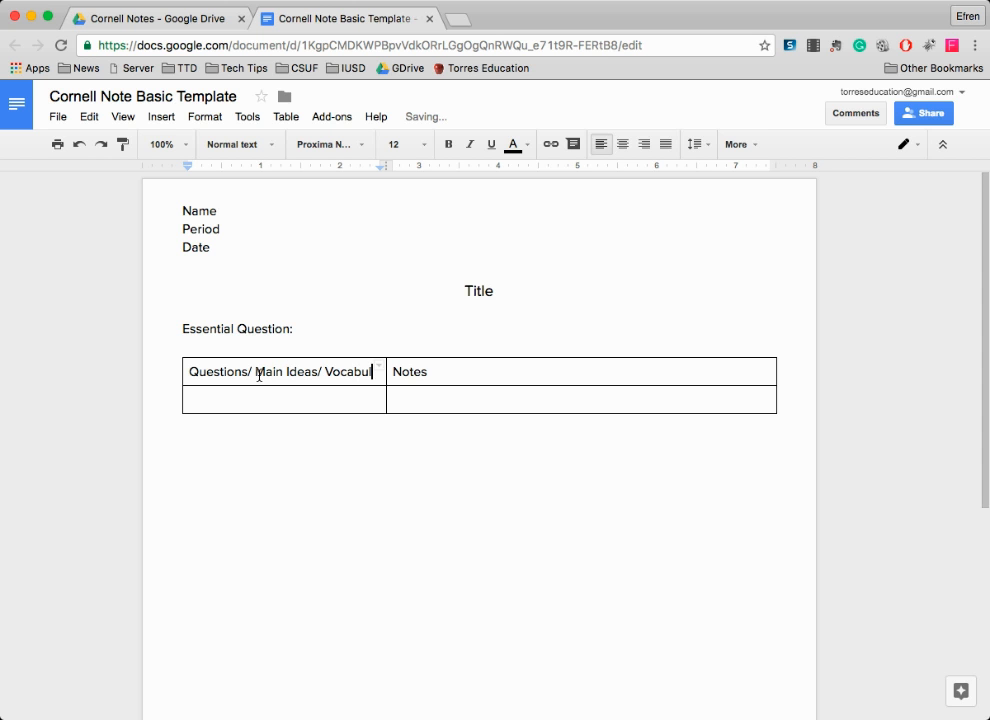
type("ry")
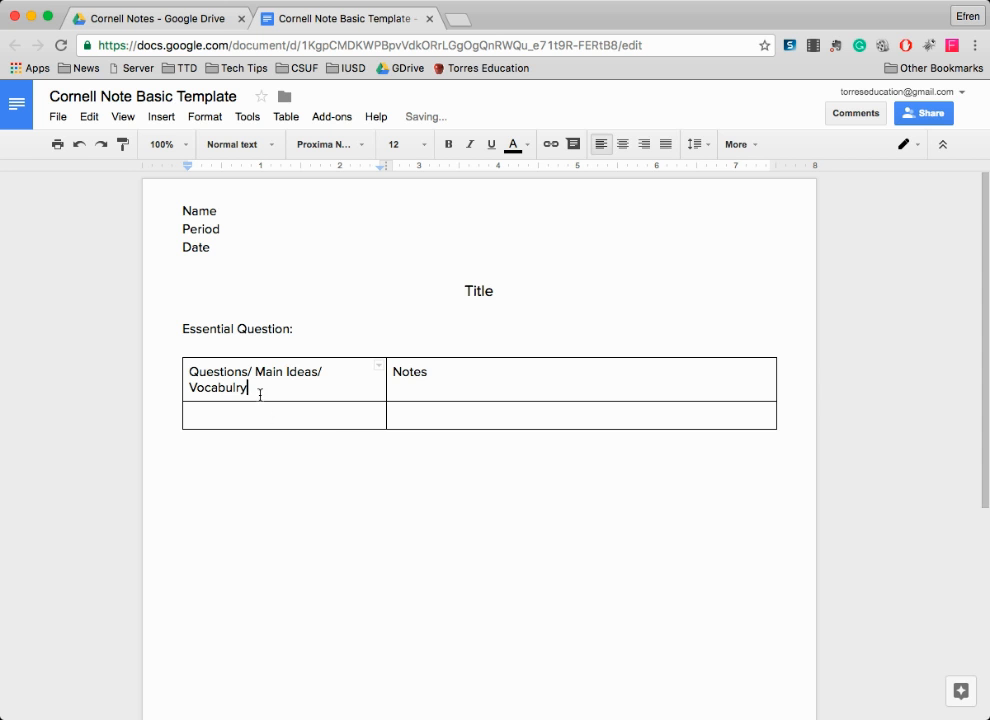
key("BackSpace")
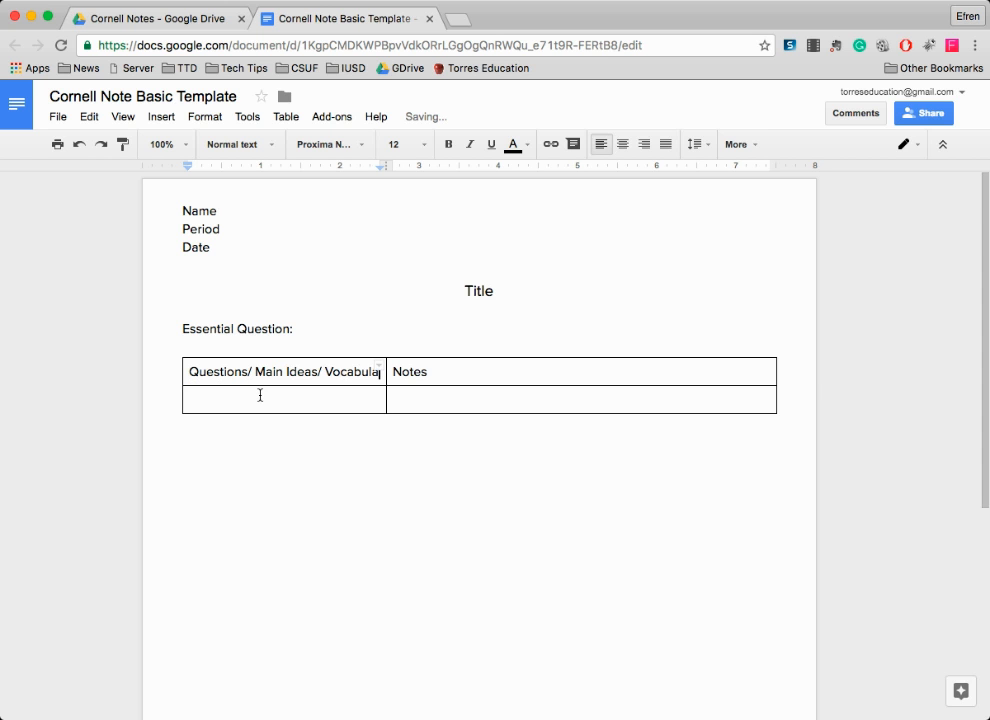
type("y")
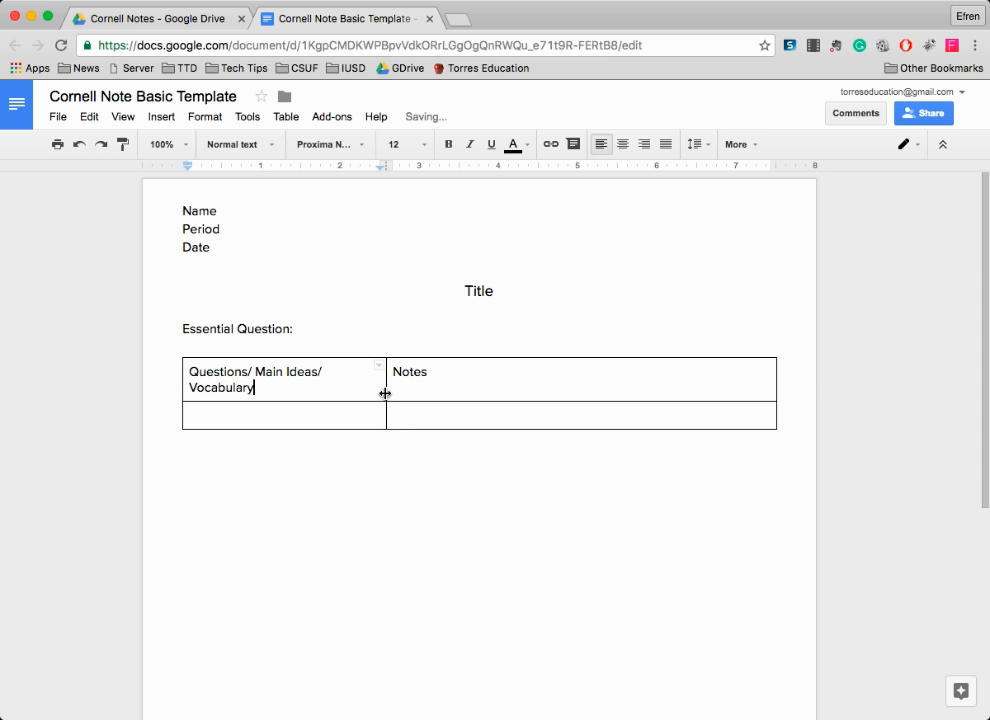
left_click_drag(385, 393, 398, 393)
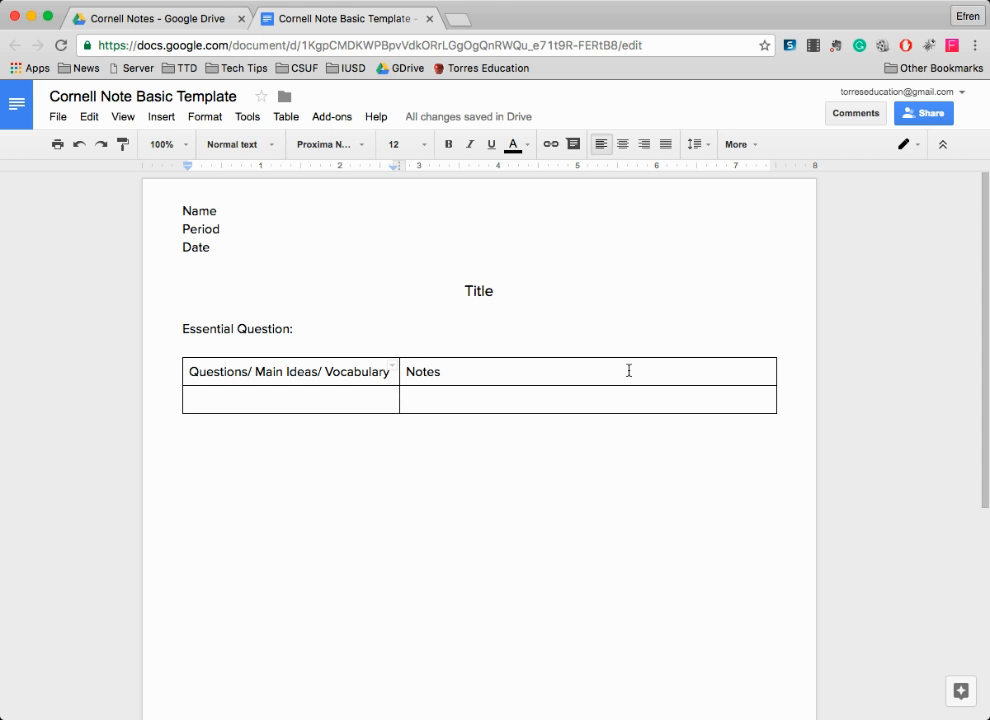
left_click(558, 412)
- Add blank lines in the Notes cell to make the second table row taller
left_click(270, 393)
left_click(446, 404)
left_click(348, 393)
left_click(431, 399)
key("Return")
key("Return")
key("Return")
key("Return")
key("Return")
key("Return")
key("Return")
key("Return")
key("Return")
key("Return")
key("Return")
key("Return")
key("Return")
key("Return")
key("Return")
key("Return")
key("Return")
key("Return")
key("Return")
key("Return")
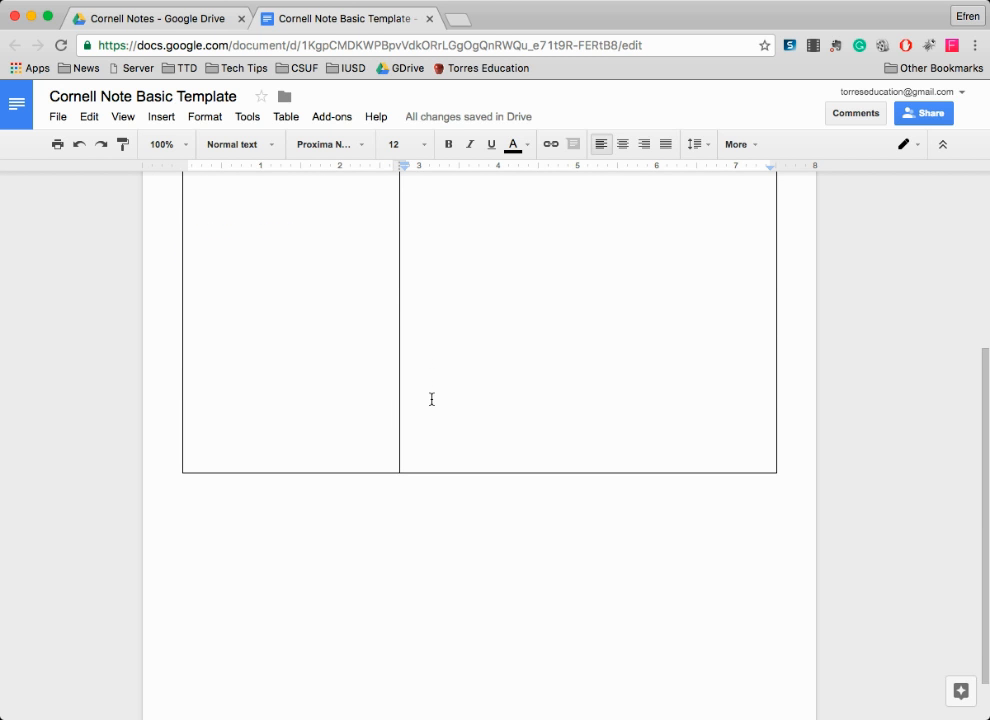
key("Return")
key("Return")
key("Return")
key("Return")
key("Return")
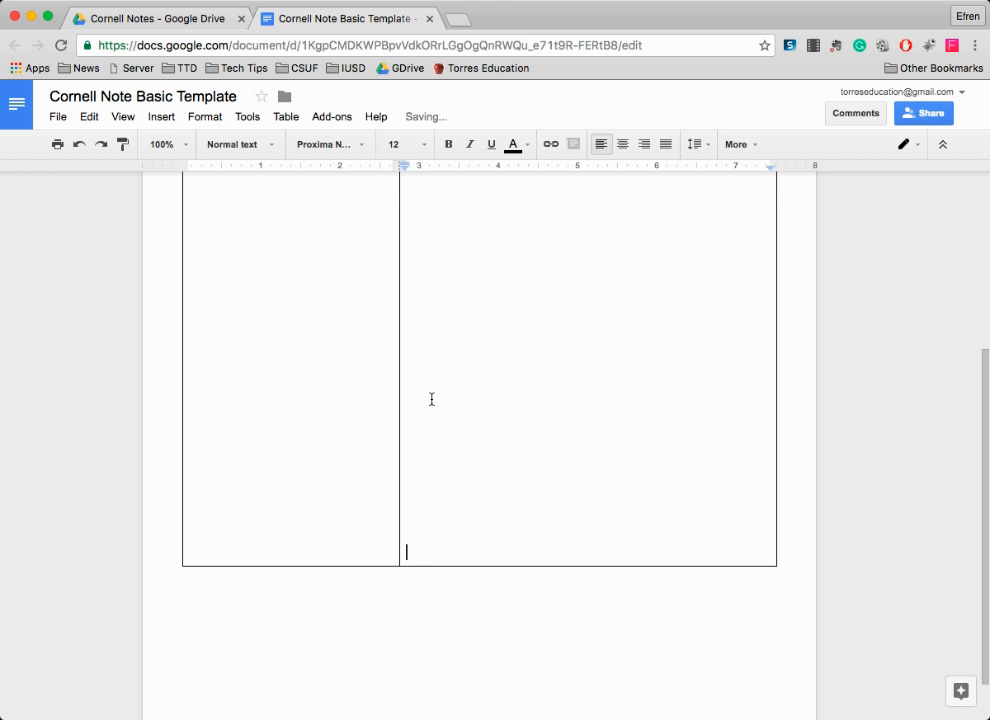
scroll(431, 399, "down", 1)
key("BackSpace")
key("BackSpace")
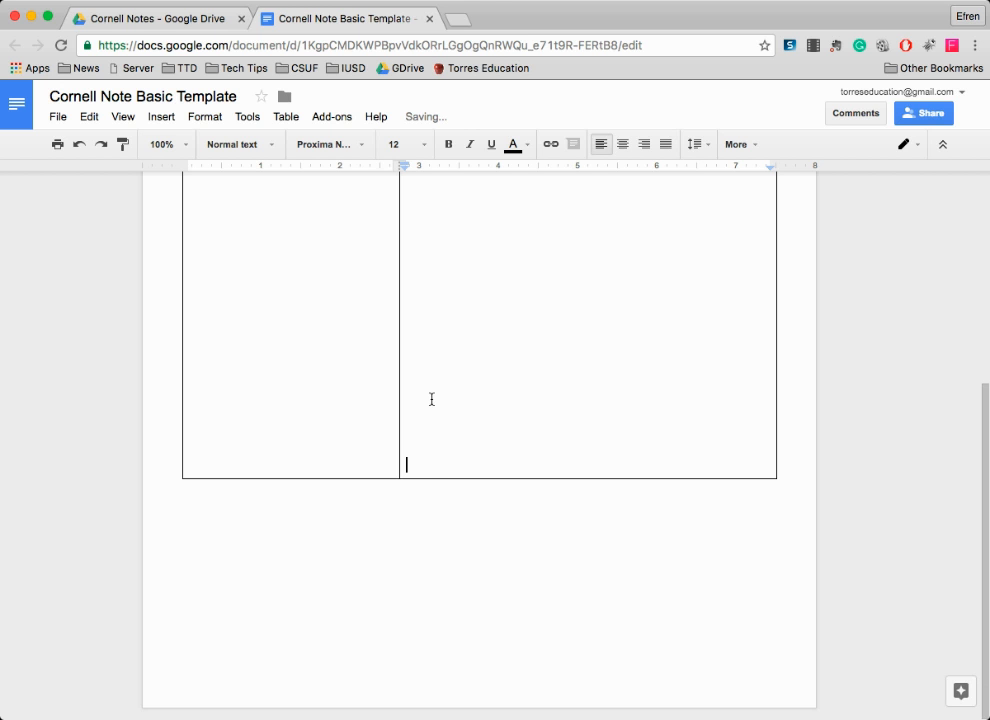
scroll(430, 440, "up", 5)
scroll(429, 429, "down", 5)
- Add a 'Summary' label below the table with a tall one-cell box under it
left_click(245, 515)
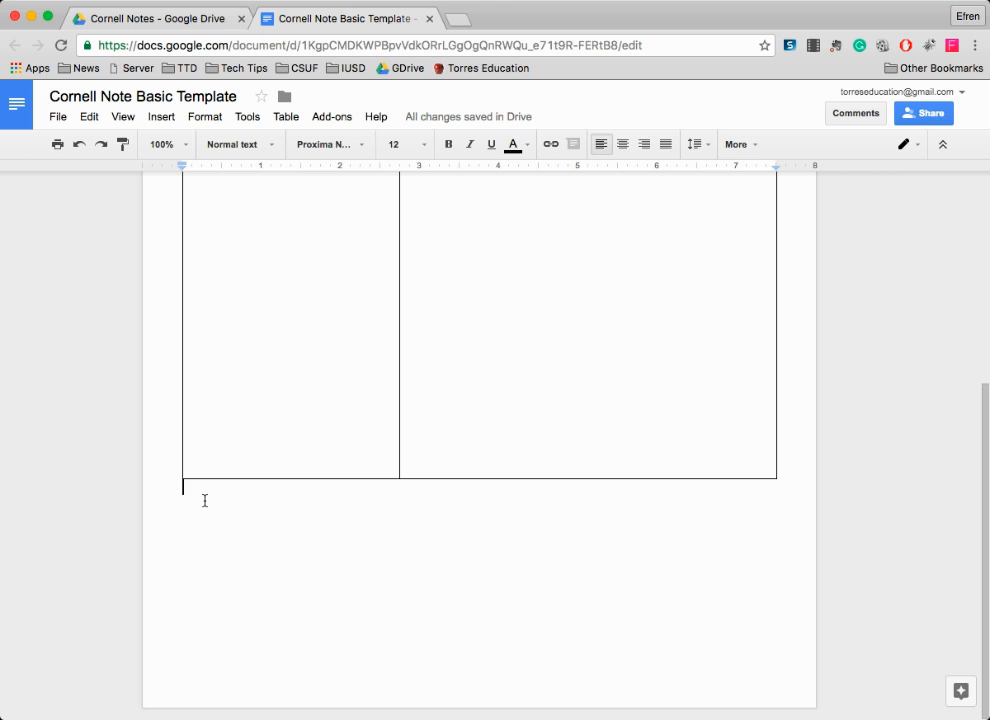
type("Summary")
key("Return")
left_click(155, 125)
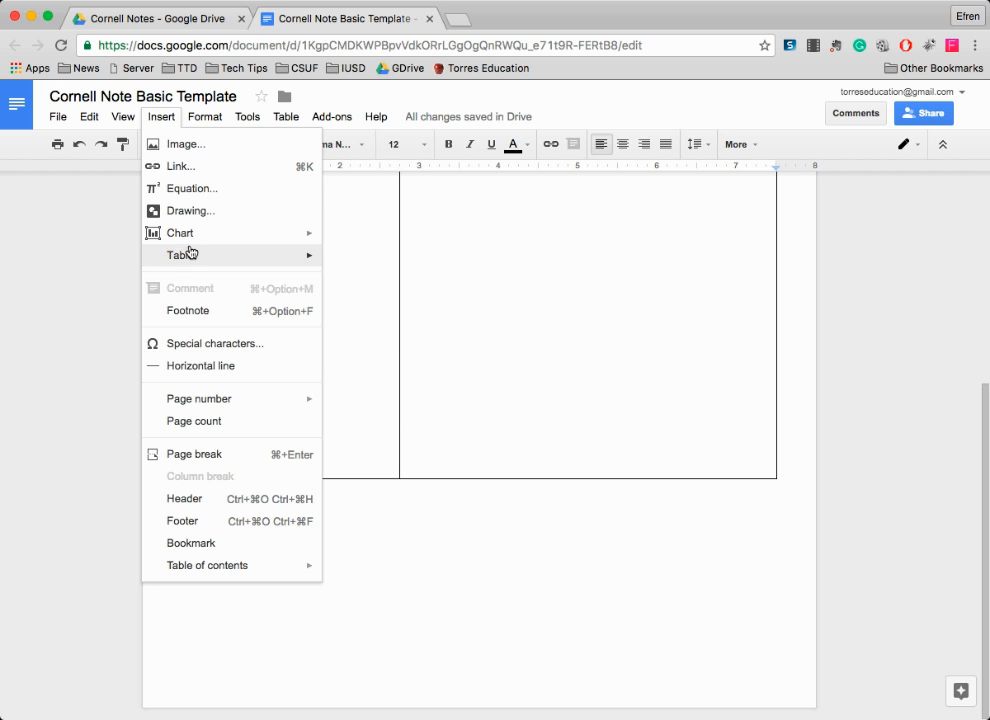
mouse_move(199, 256)
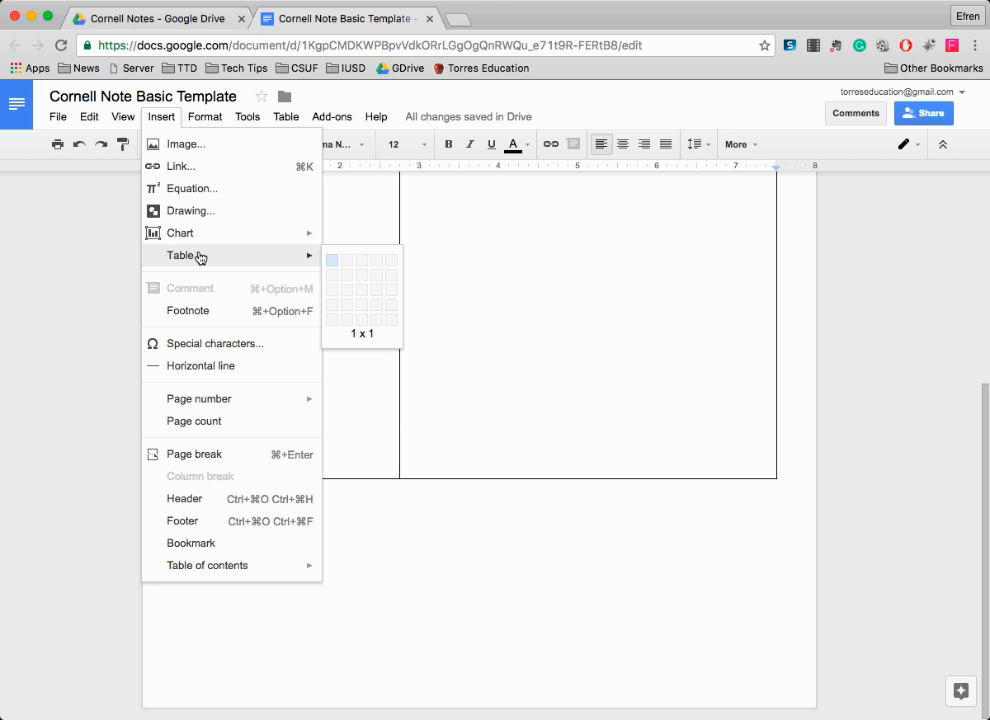
left_click(333, 261)
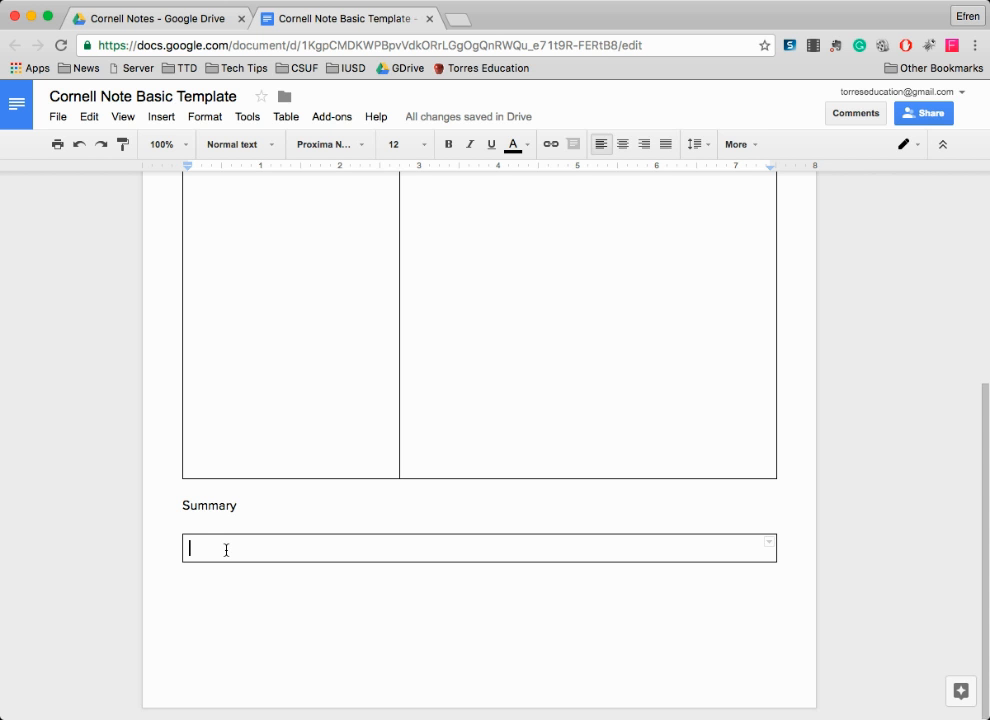
key("Return")
key("Return")
key("Return")
key("Return")
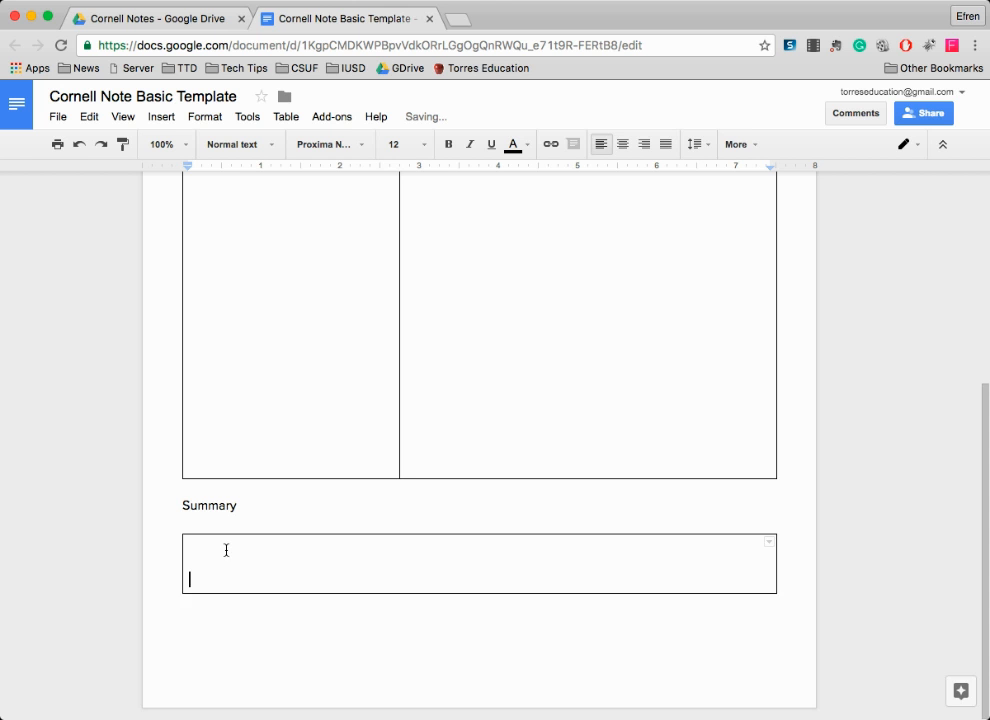
key("Return")
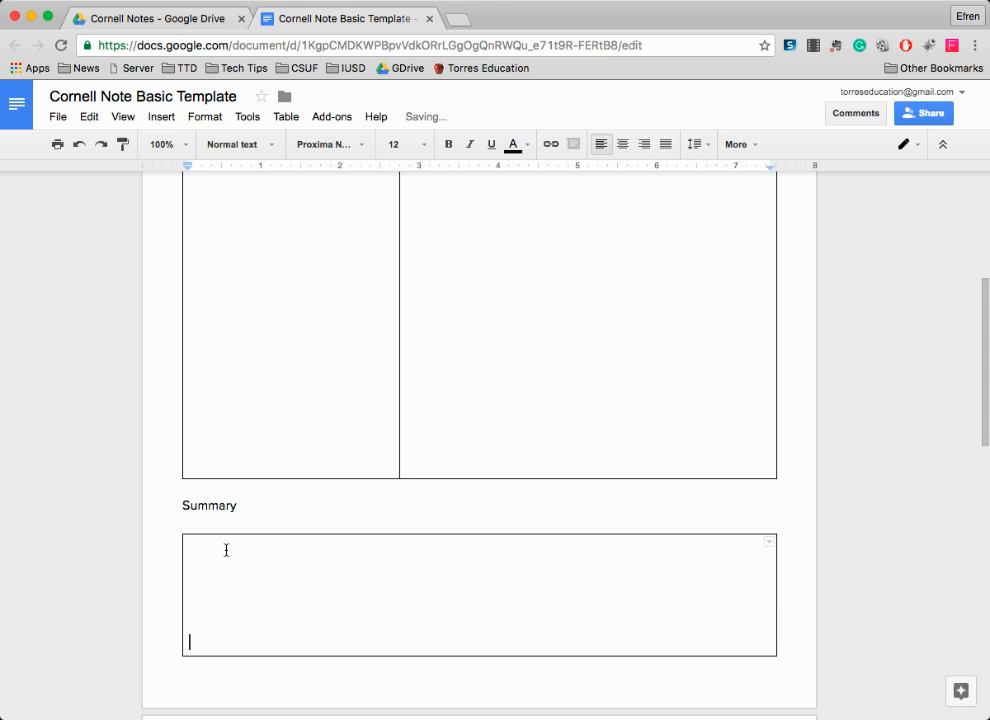
scroll(437, 535, "up", 10)
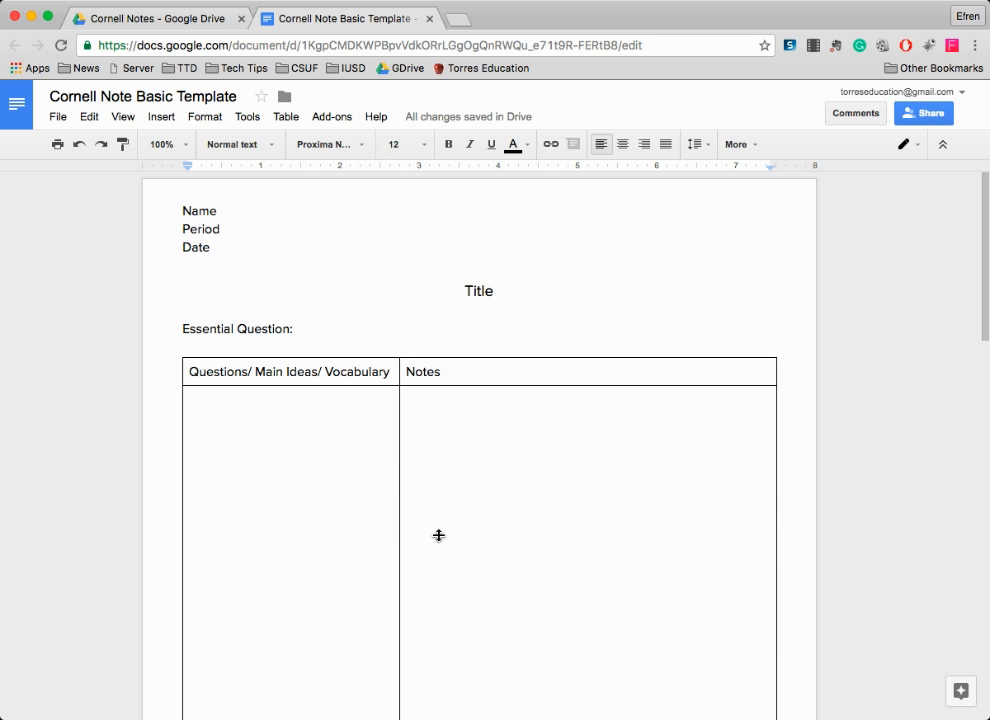
- Look over page 2, trying the spot below Date and the empty Notes cell
scroll(438, 535, "down", 10)
scroll(438, 535, "up", 1)
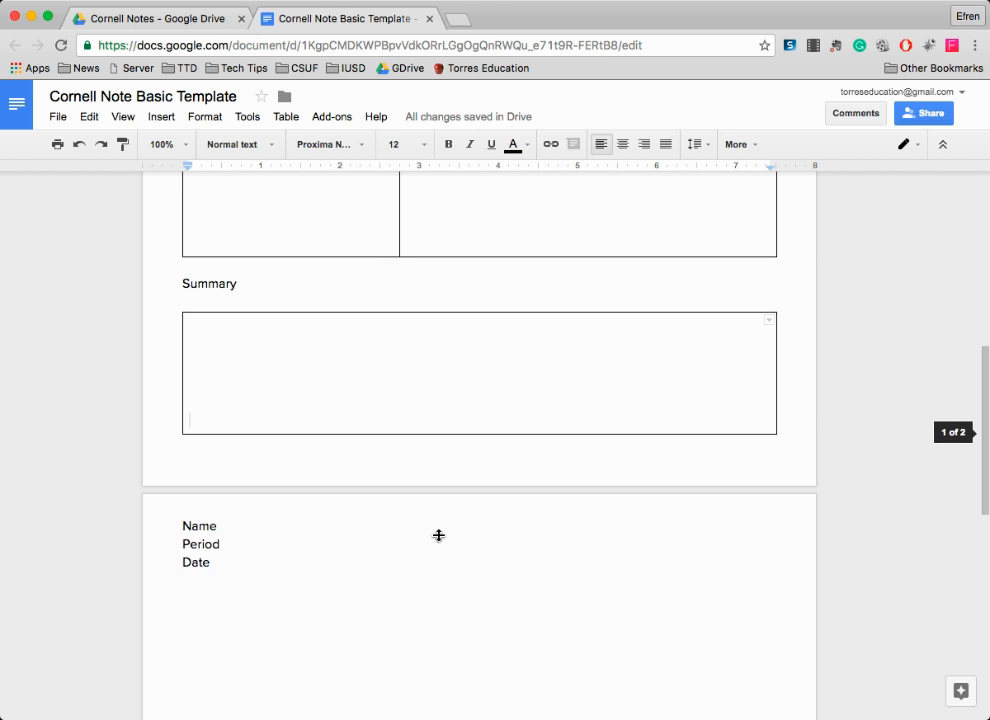
scroll(438, 535, "down", 3)
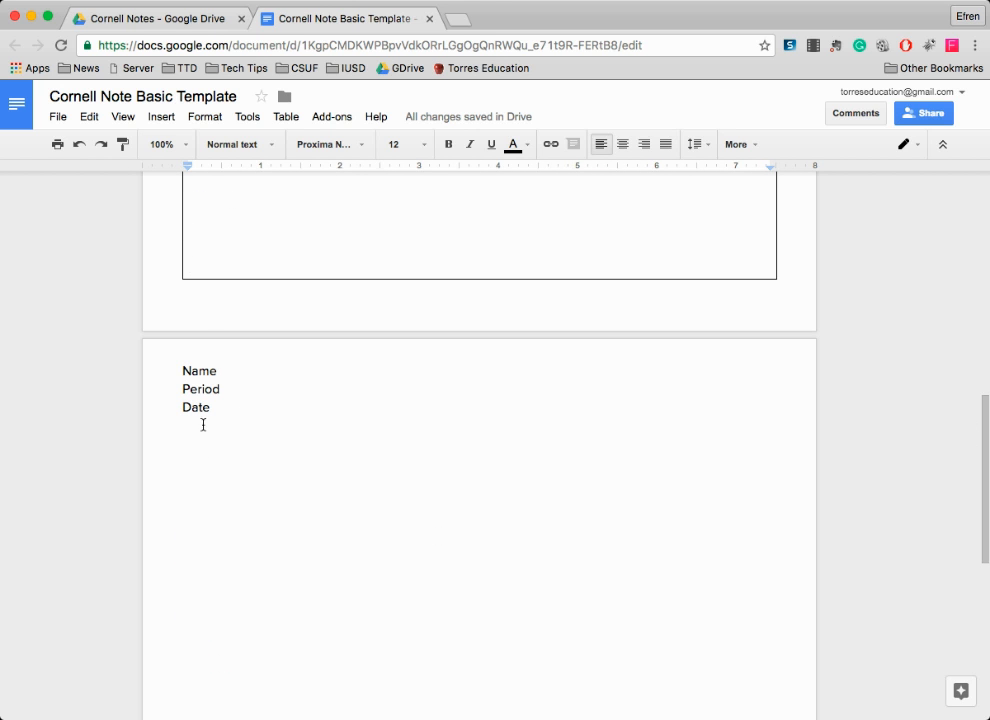
left_click(211, 457)
scroll(324, 419, "up", 1)
scroll(324, 419, "up", 1)
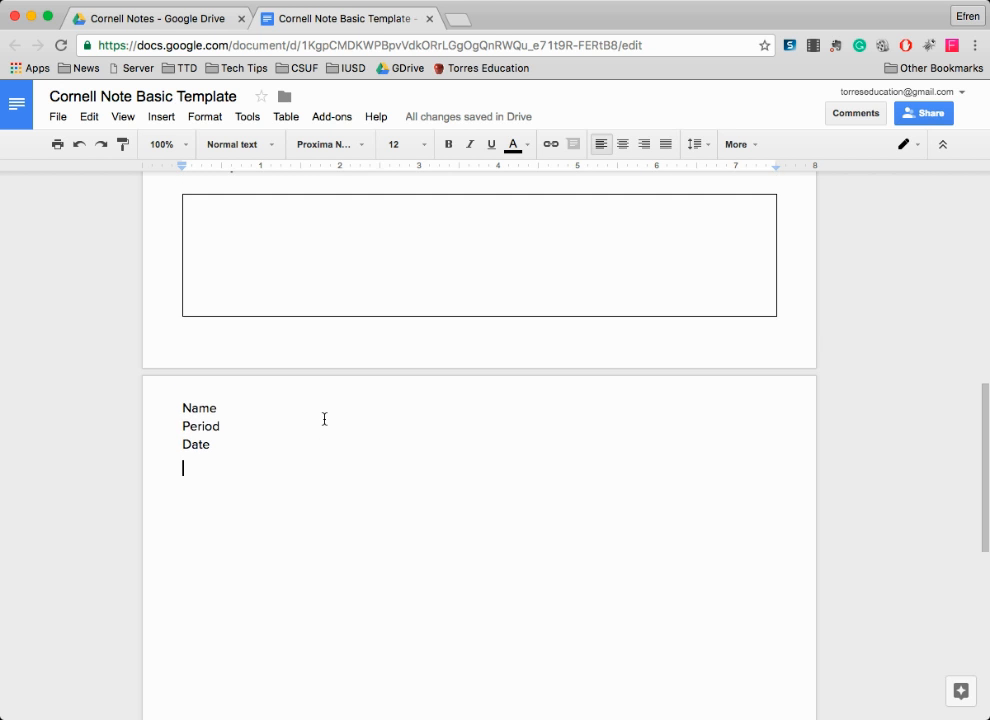
scroll(324, 419, "down", 5)
scroll(324, 419, "up", 1)
scroll(324, 419, "down", 8)
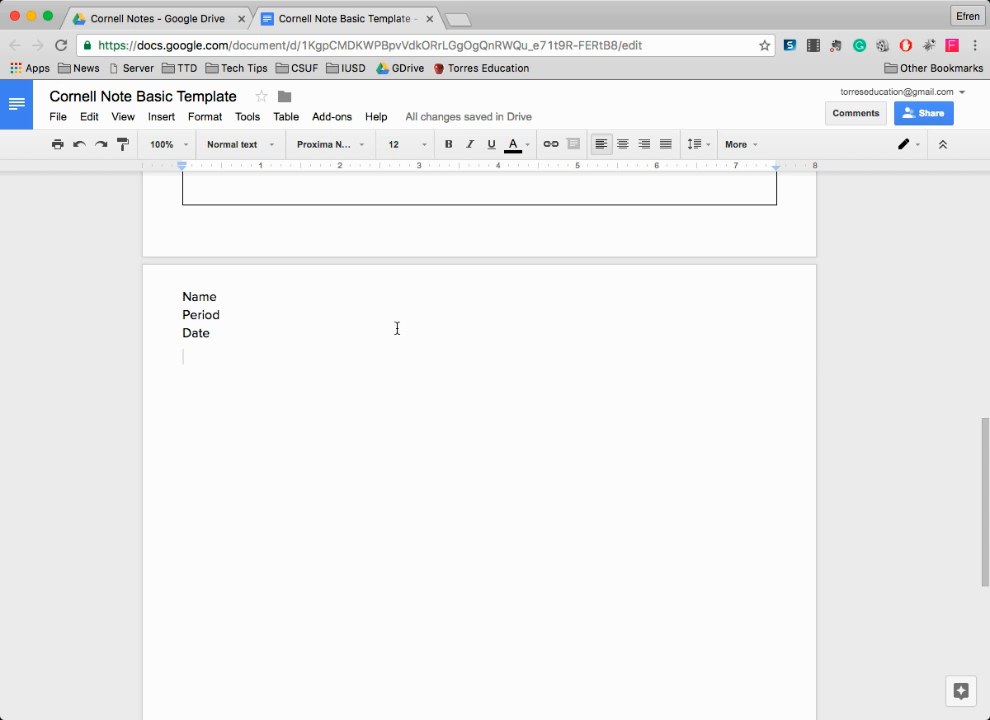
scroll(382, 402, "up", 2)
scroll(382, 402, "down", 4)
scroll(395, 404, "up", 1)
left_click(407, 404)
scroll(440, 431, "down", 2)
scroll(463, 450, "down", 3)
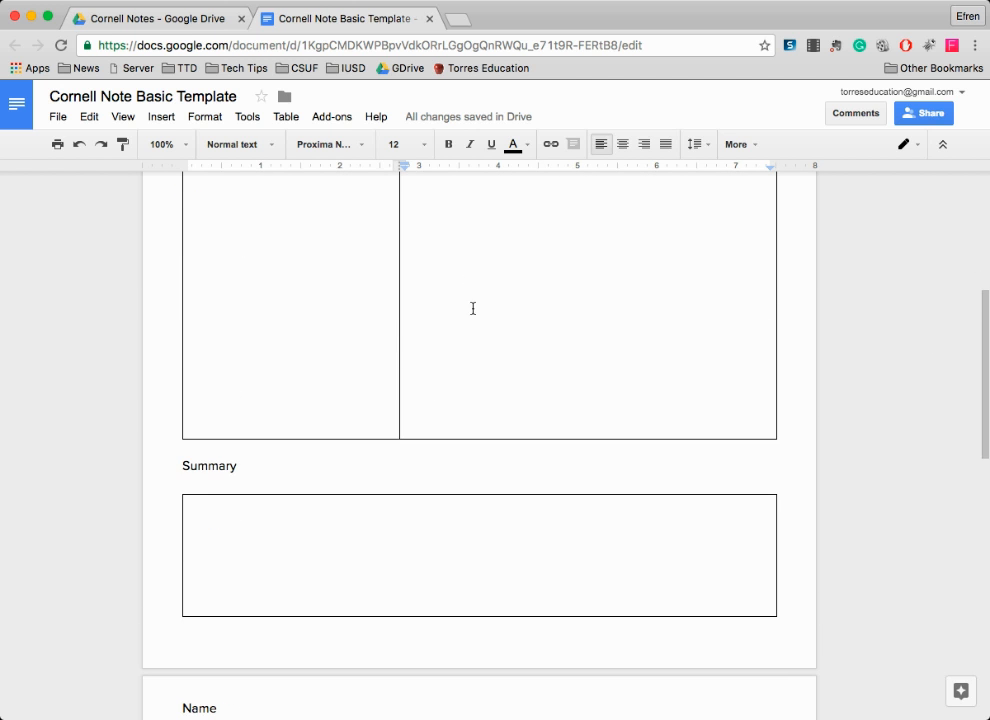
scroll(472, 310, "up", 5)
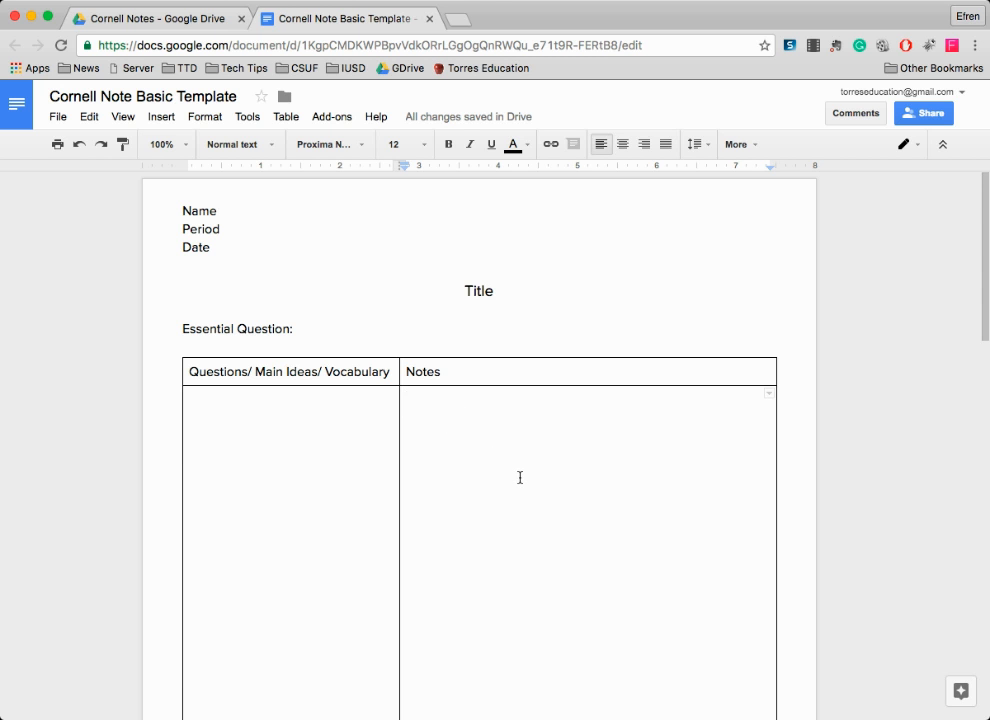
scroll(519, 477, "down", 10)
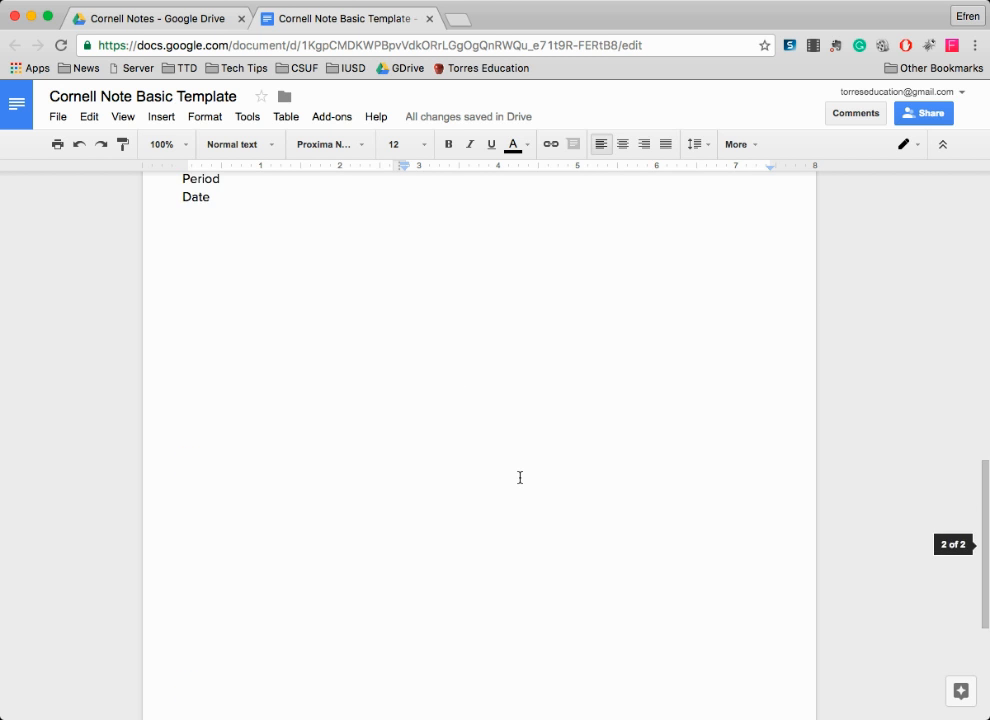
scroll(480, 453, "up", 1)
- Paste the numbered Basic Template and Cornell Note Template links on a new line below Date
left_click(221, 340)
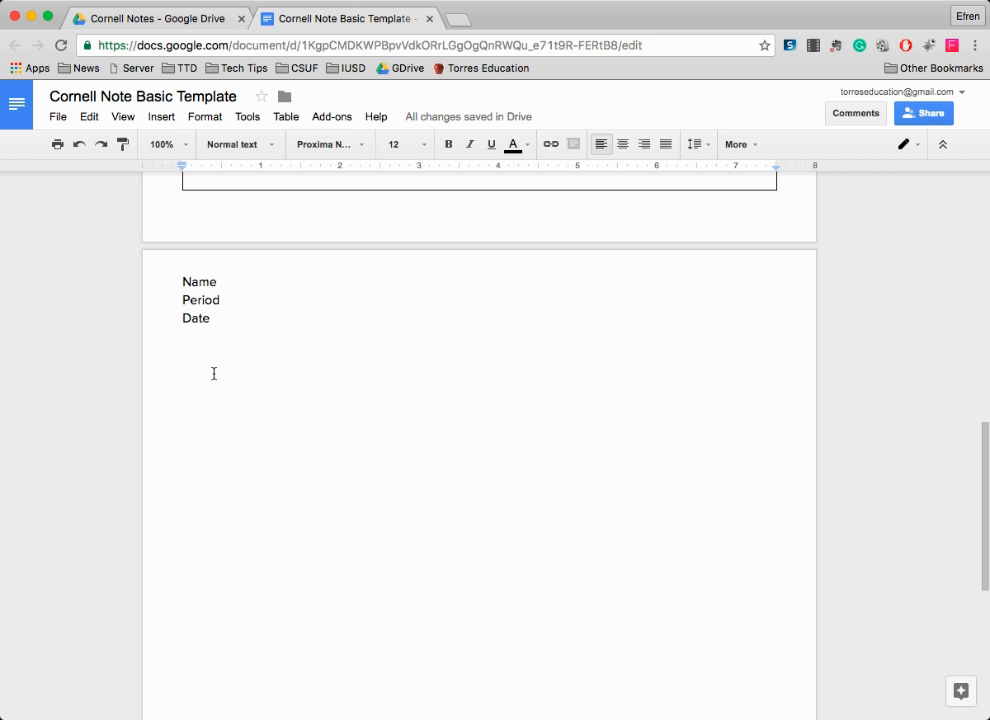
key("Return")
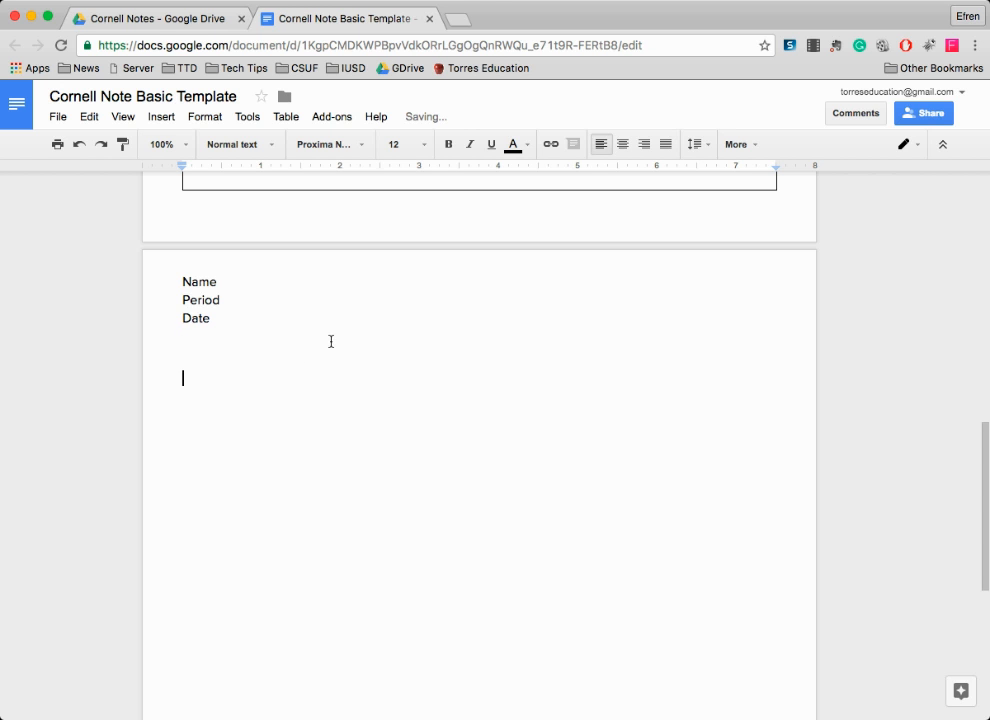
scroll(331, 340, "up", 10)
scroll(331, 340, "down", 10)
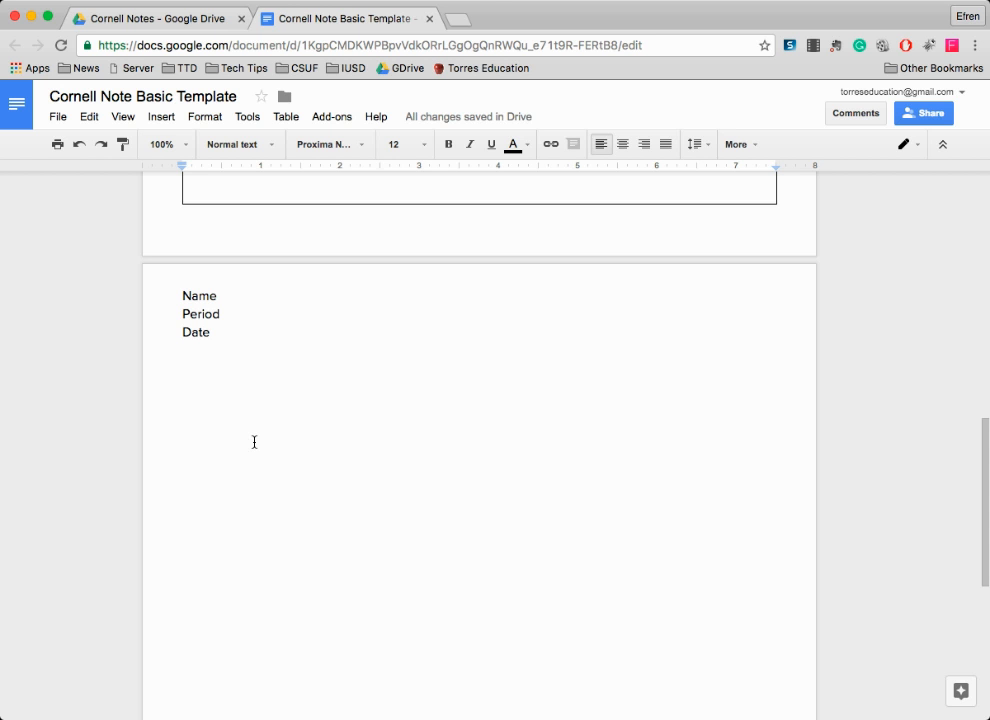
- Set both lines of the link list to font size 30
left_click_drag(495, 411, 223, 389)
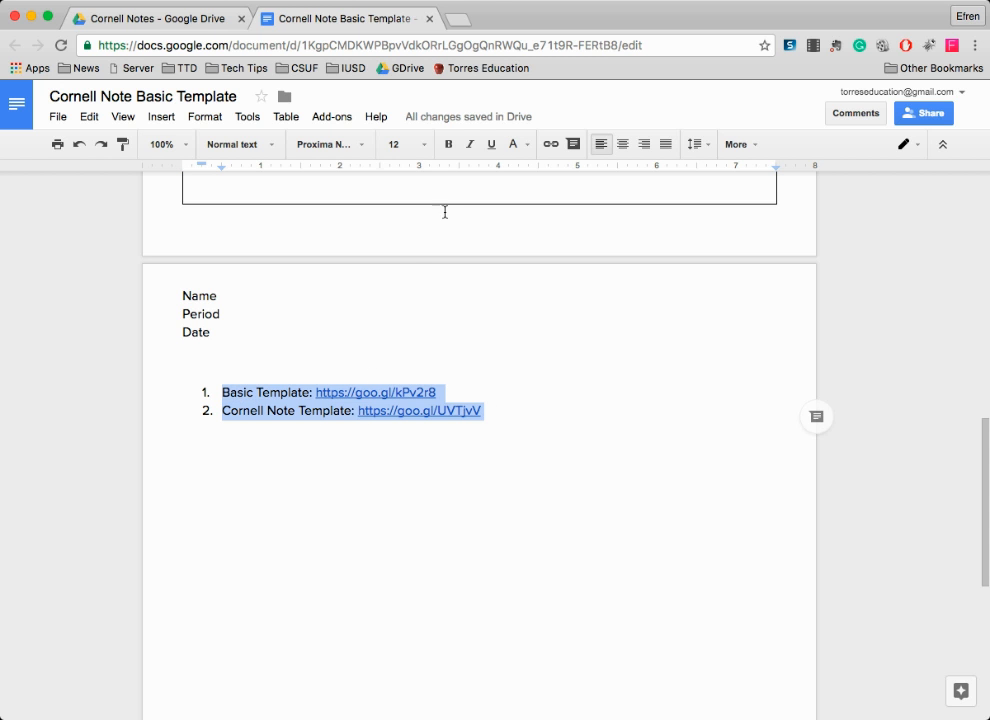
left_click(424, 144)
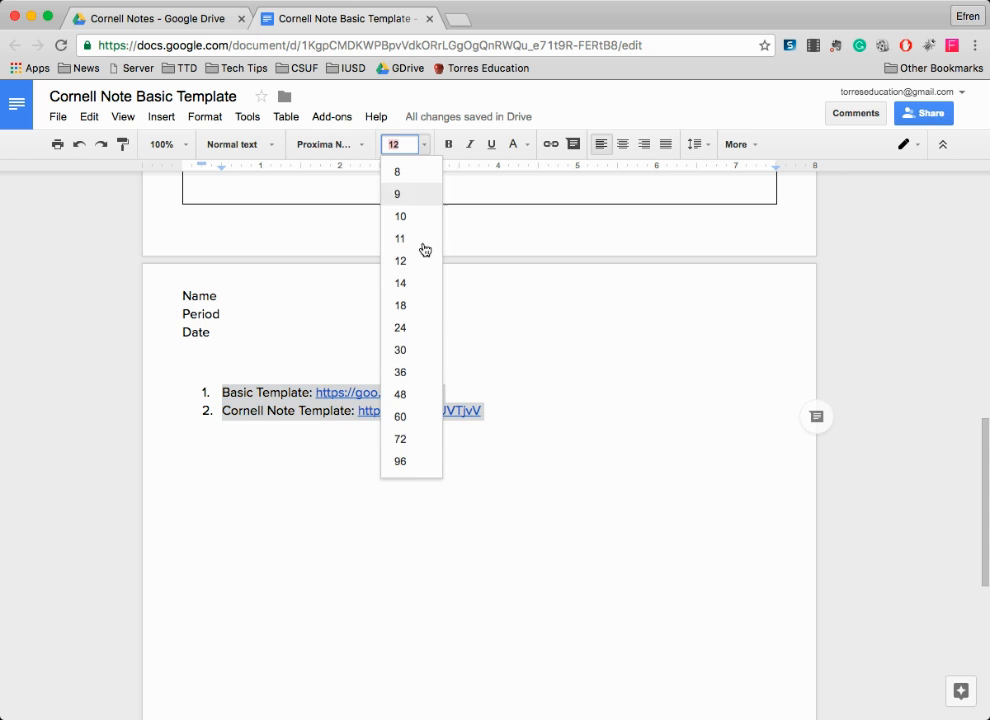
left_click(403, 349)
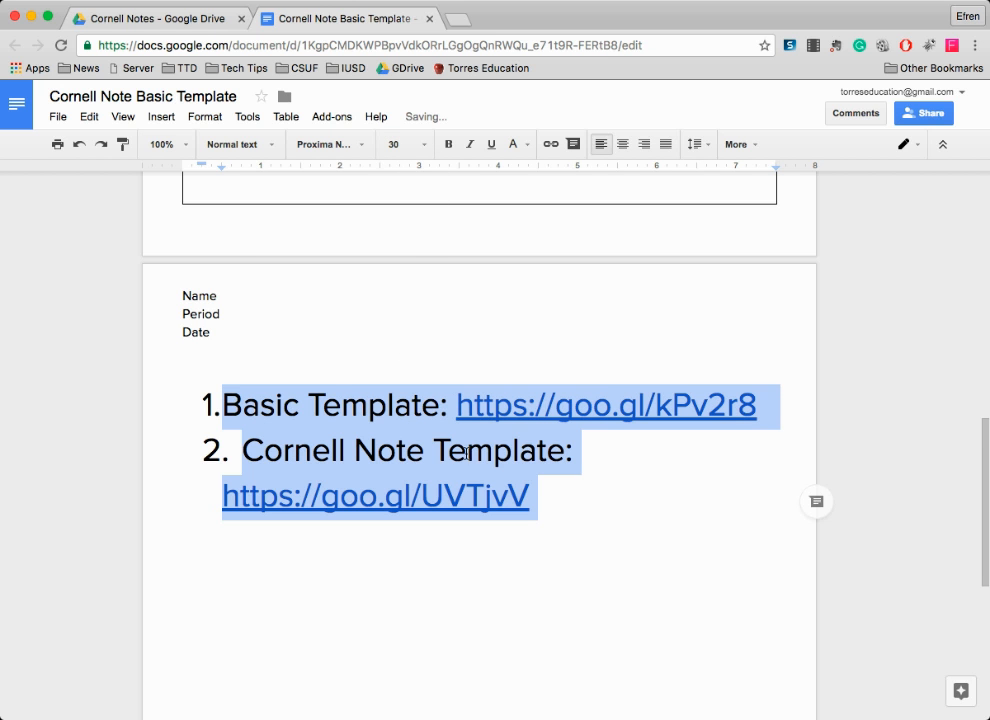
left_click(645, 499)
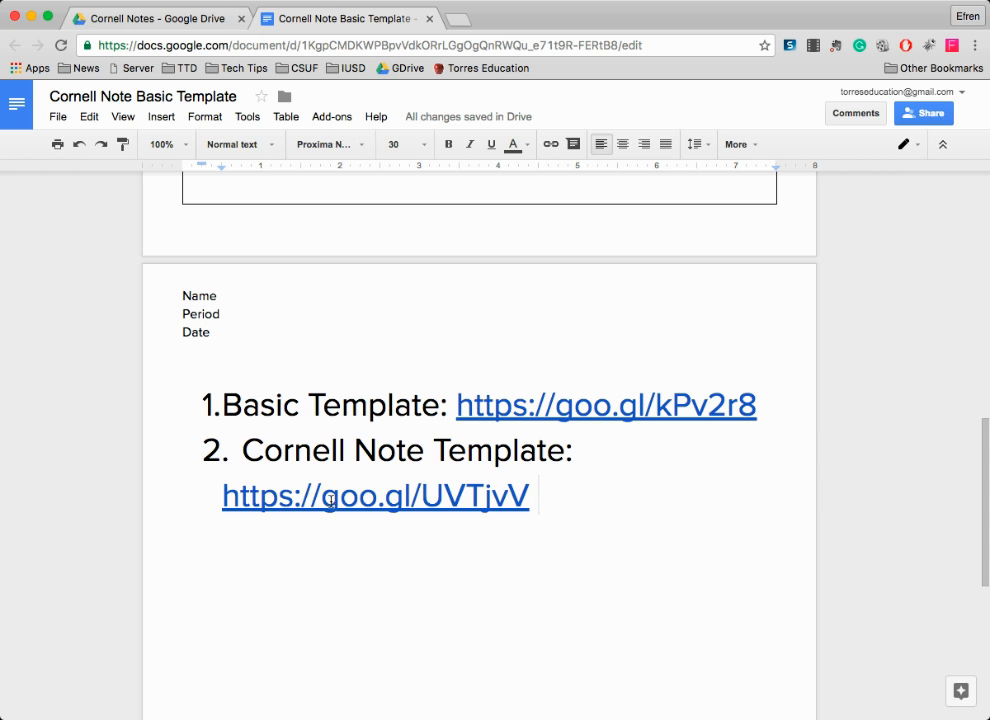
- Check the Cornell Note Template link's goo.gl address in its link bubble
left_click_drag(420, 497, 534, 494)
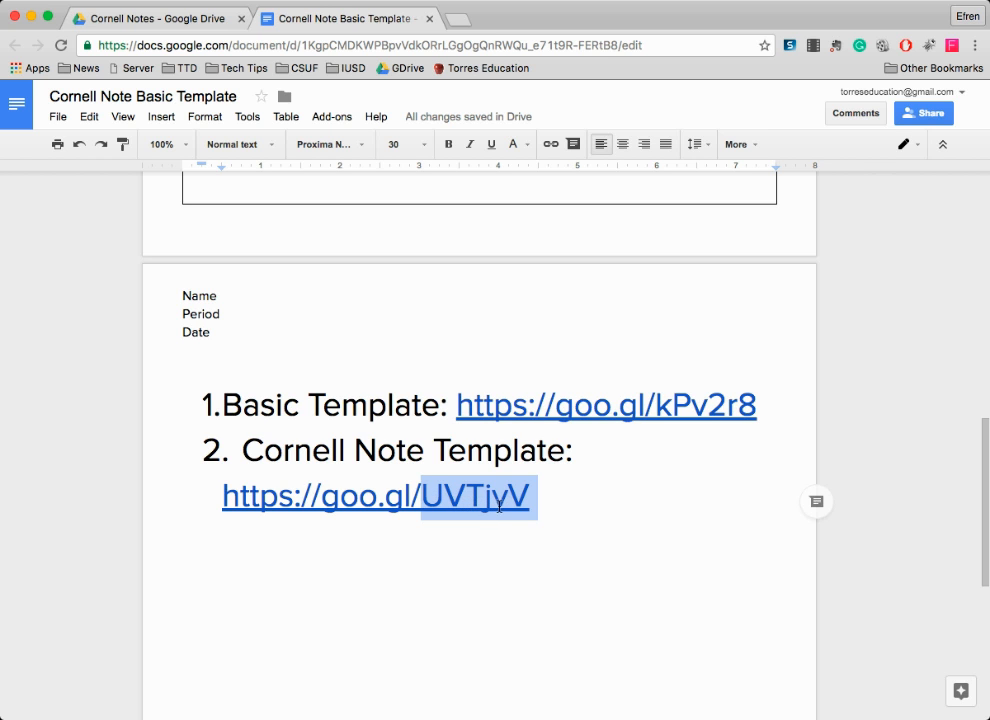
left_click(547, 497)
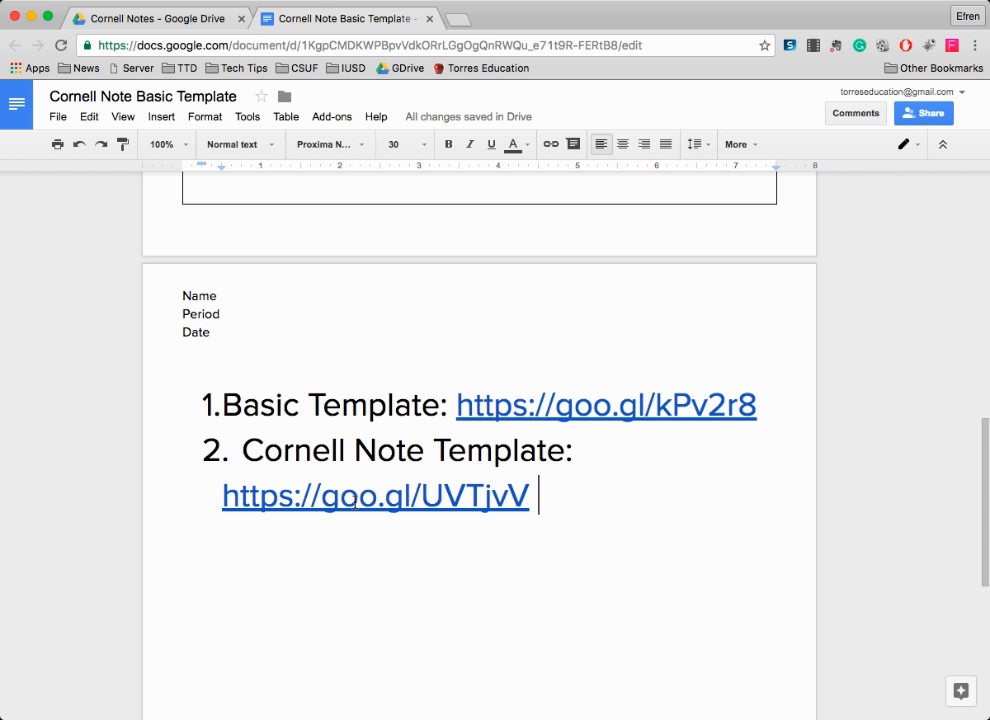
left_click(357, 497)
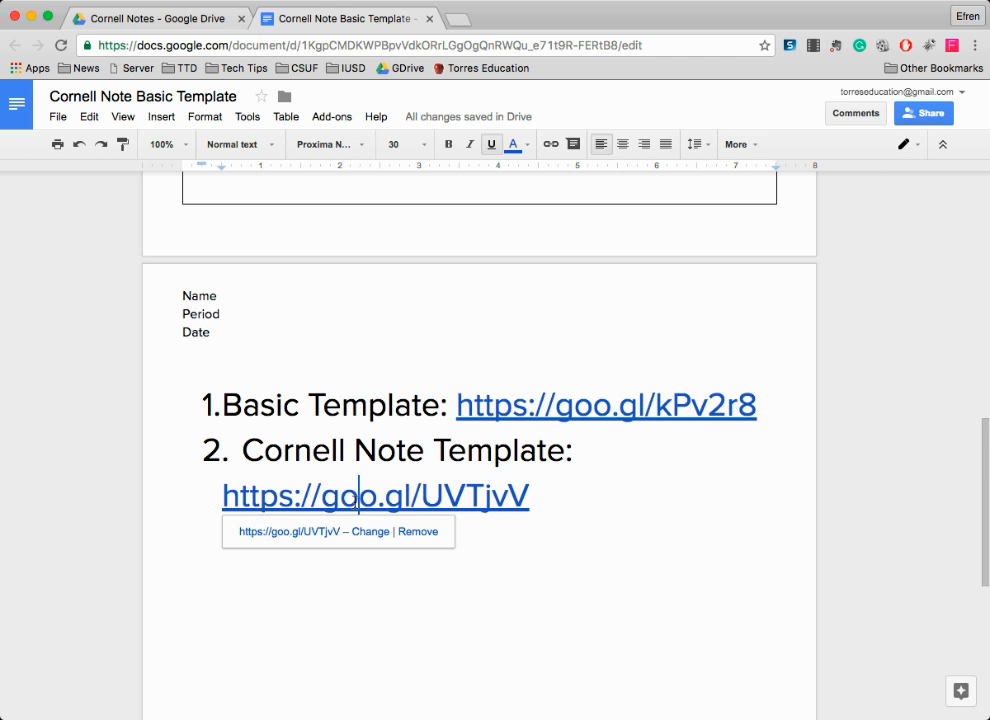
left_click(568, 495)
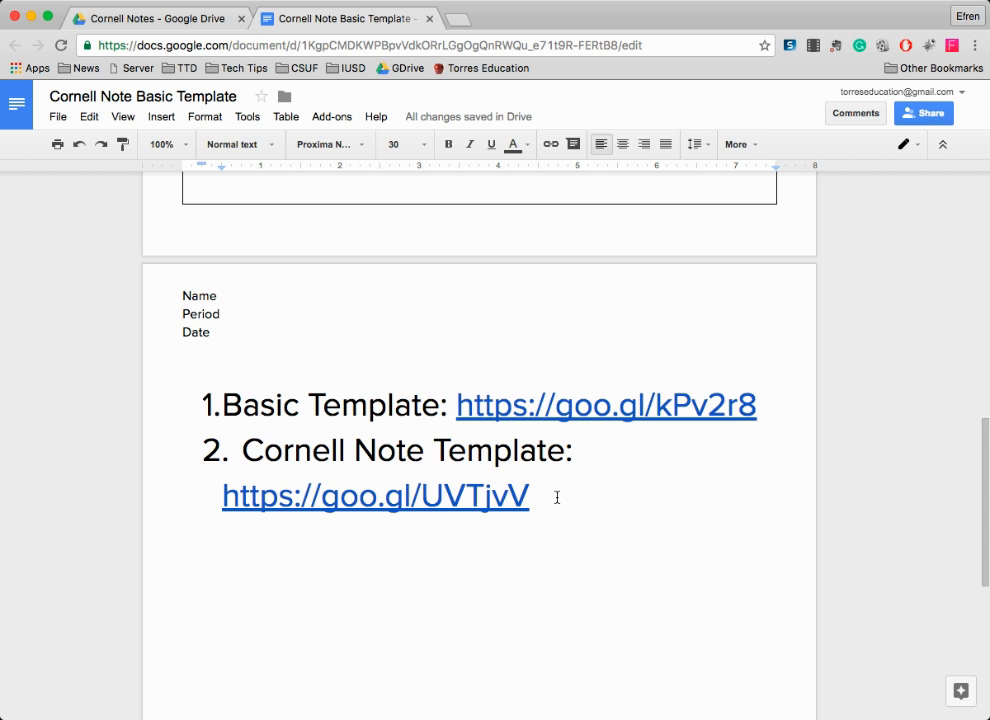
left_click(59, 118)
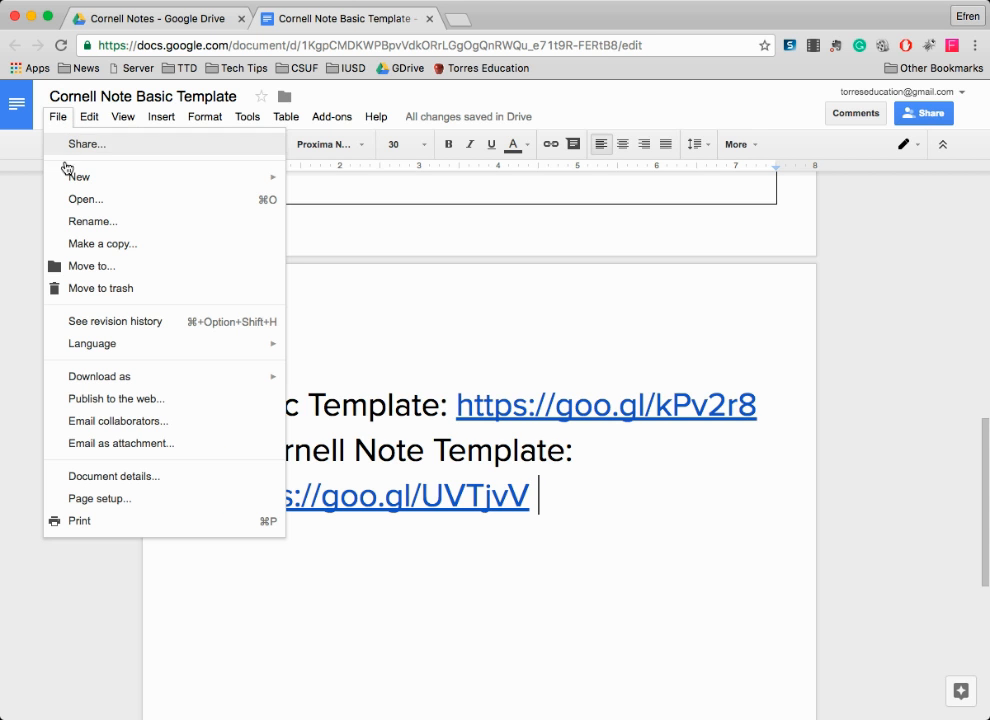
left_click(553, 495)
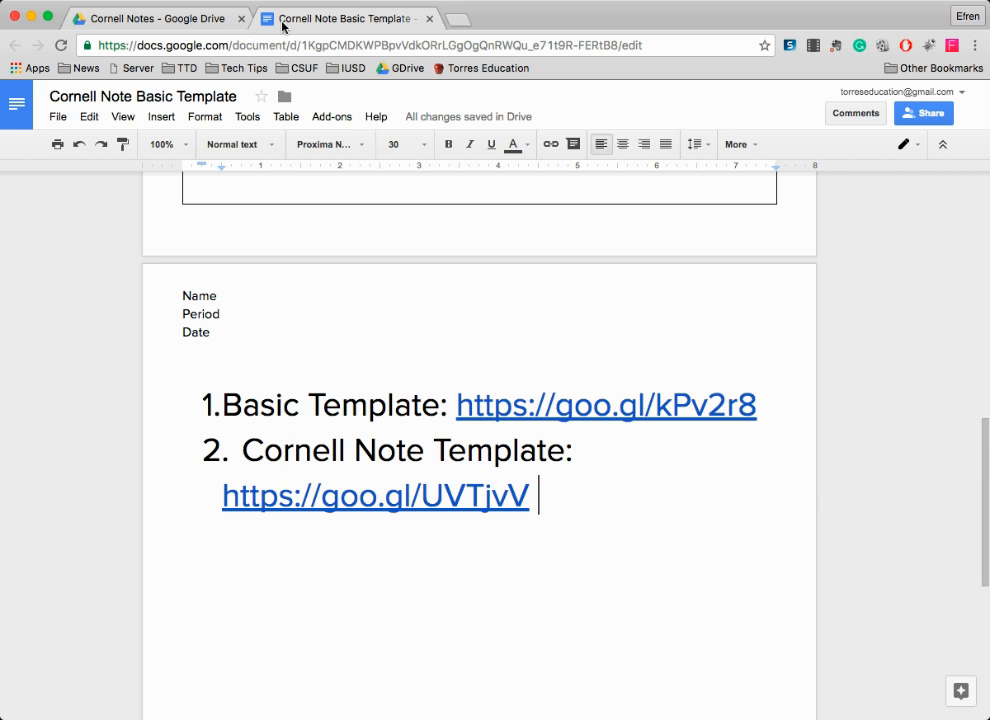
left_click(185, 19)
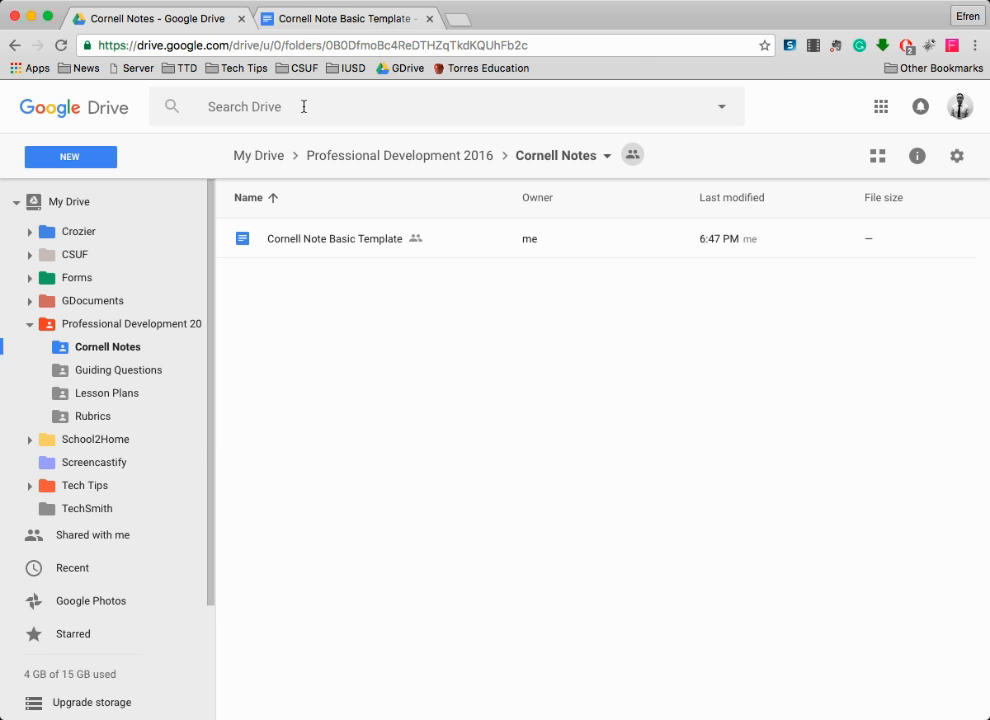
left_click(336, 20)
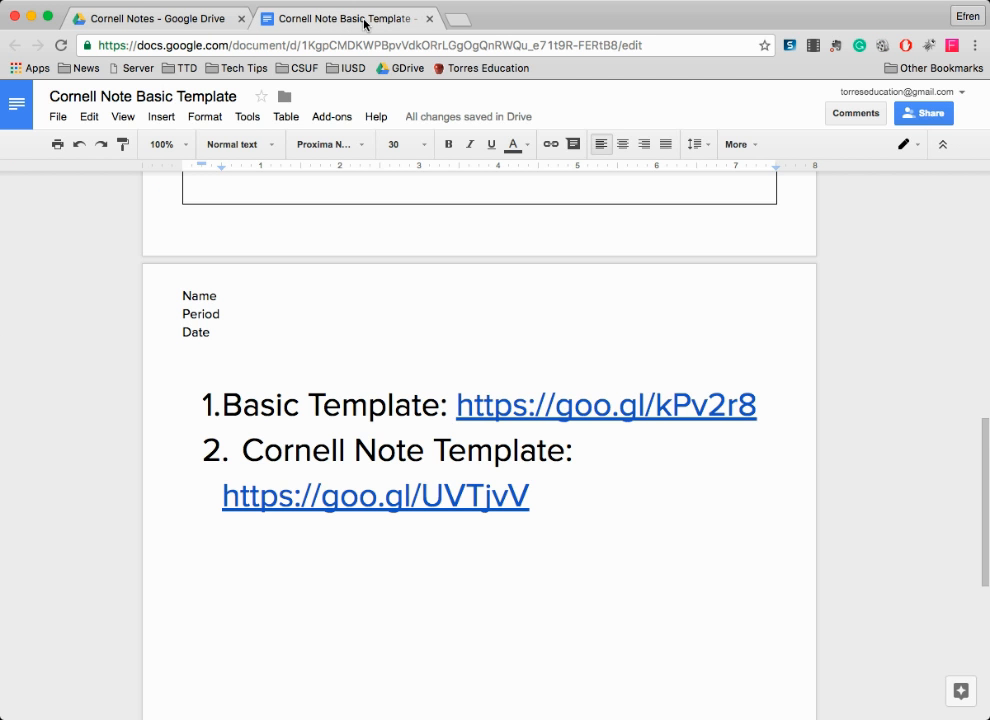
left_click(168, 19)
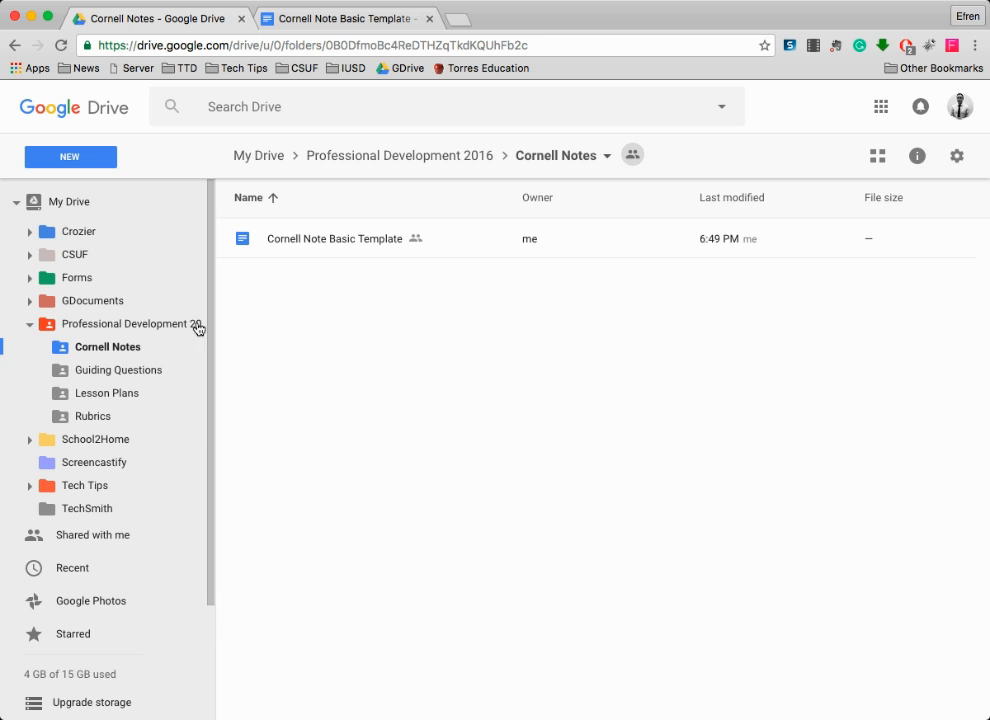
left_click(344, 19)
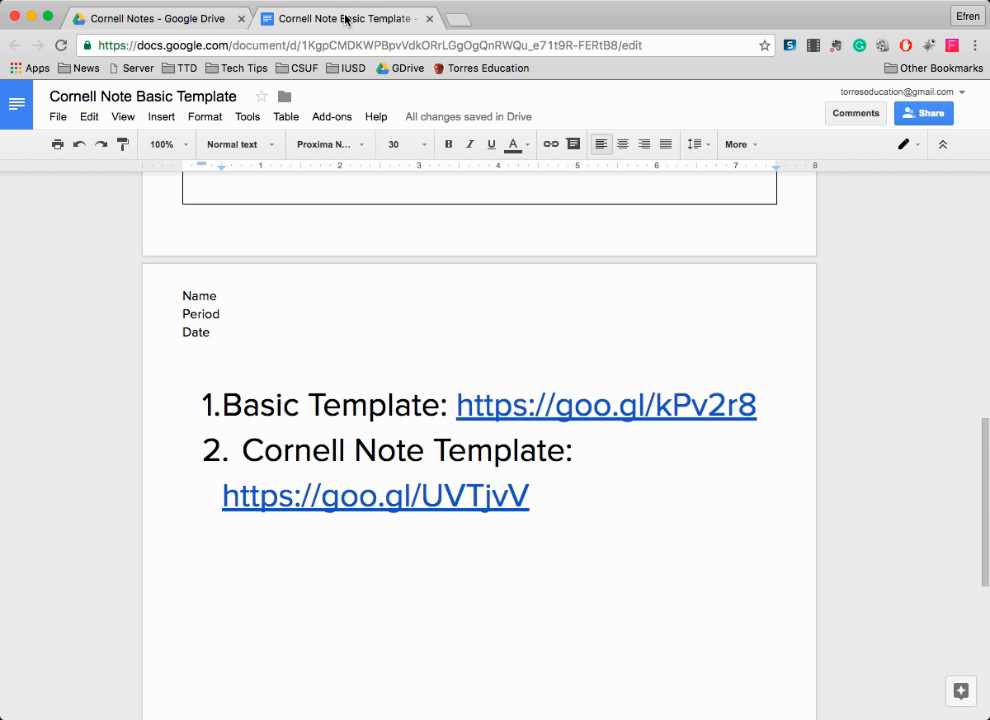
- Open the Cornell Note Template goo.gl link in a new tab from its link bubble
left_click(398, 498)
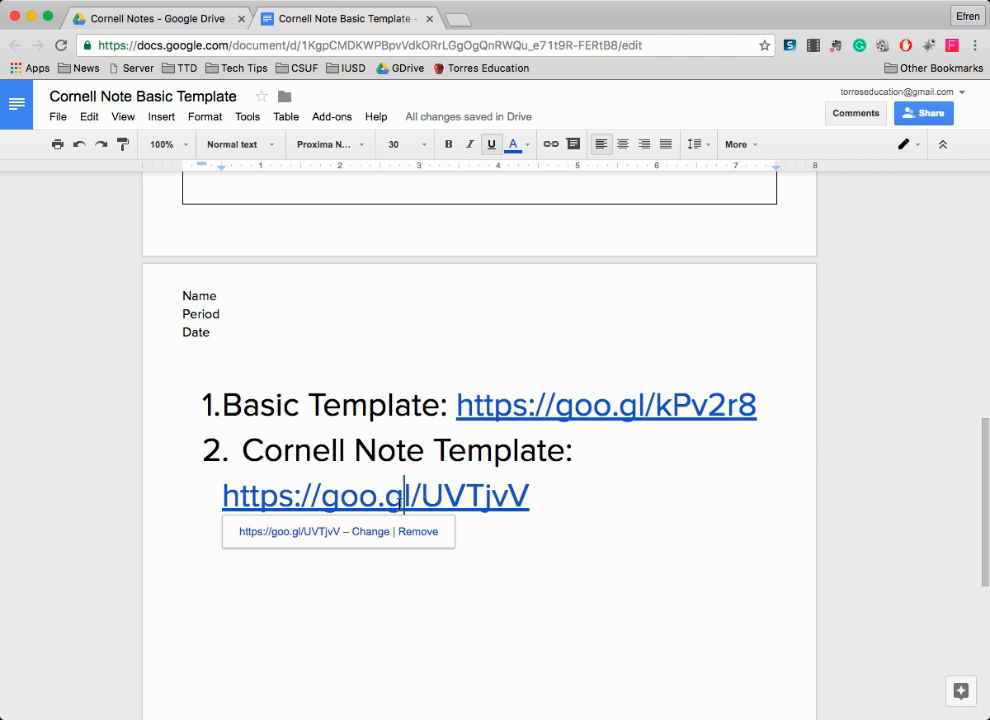
left_click(301, 538)
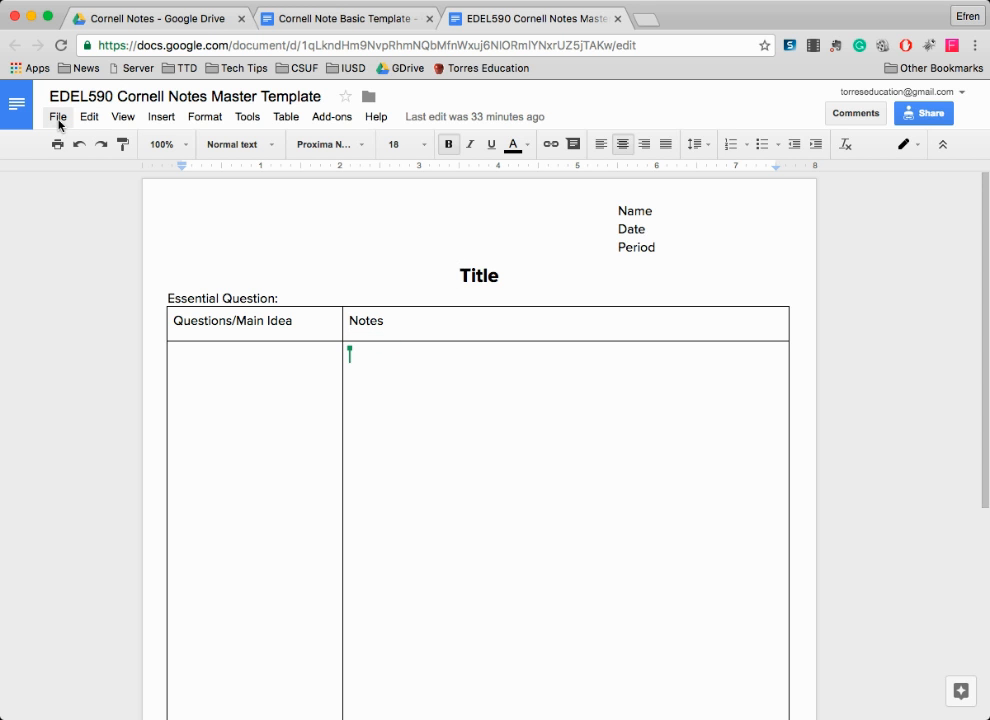
- Start a copy of the master template with File > Make a copy, keeping its name
left_click(58, 120)
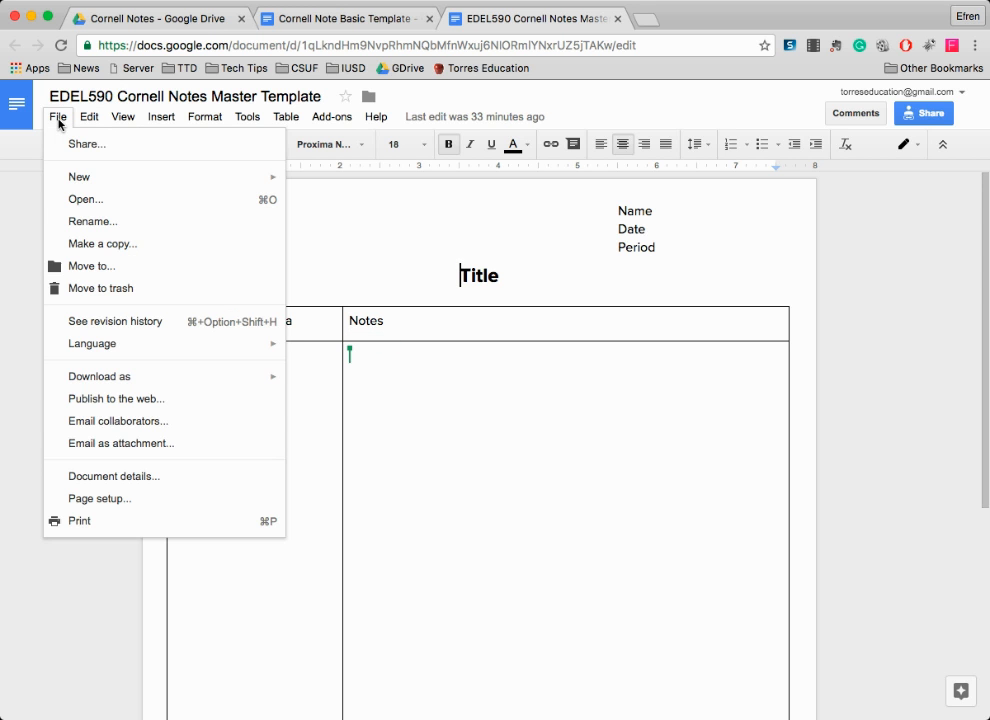
left_click(102, 244)
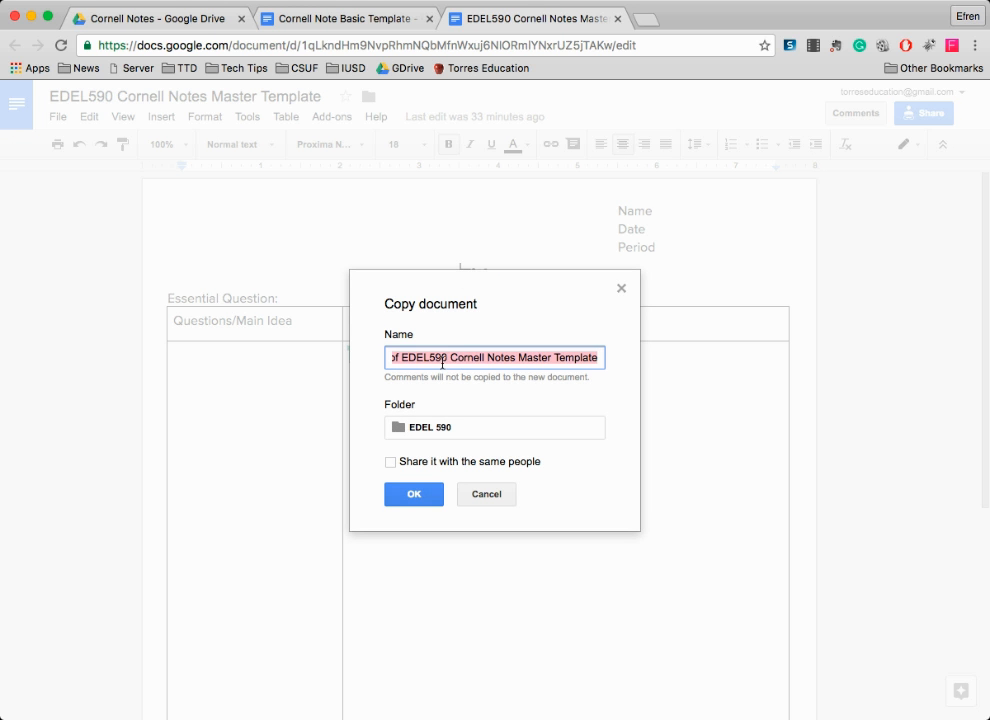
left_click(398, 365)
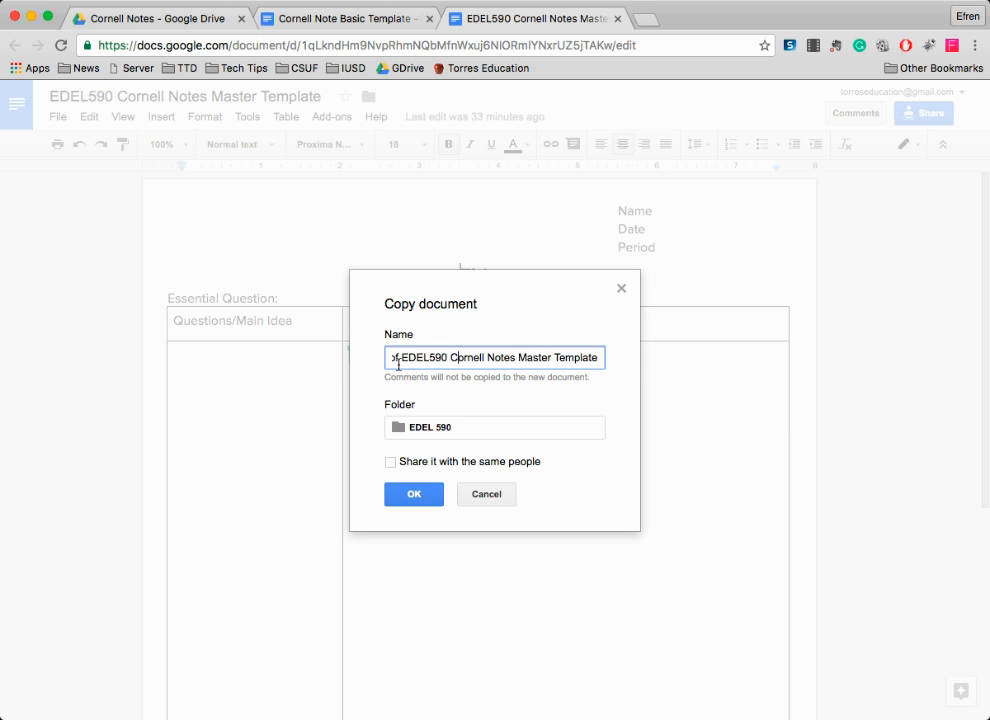
key("Left")
key("Left")
key("Left")
key("Left")
key("Left")
key("Left")
key("Left")
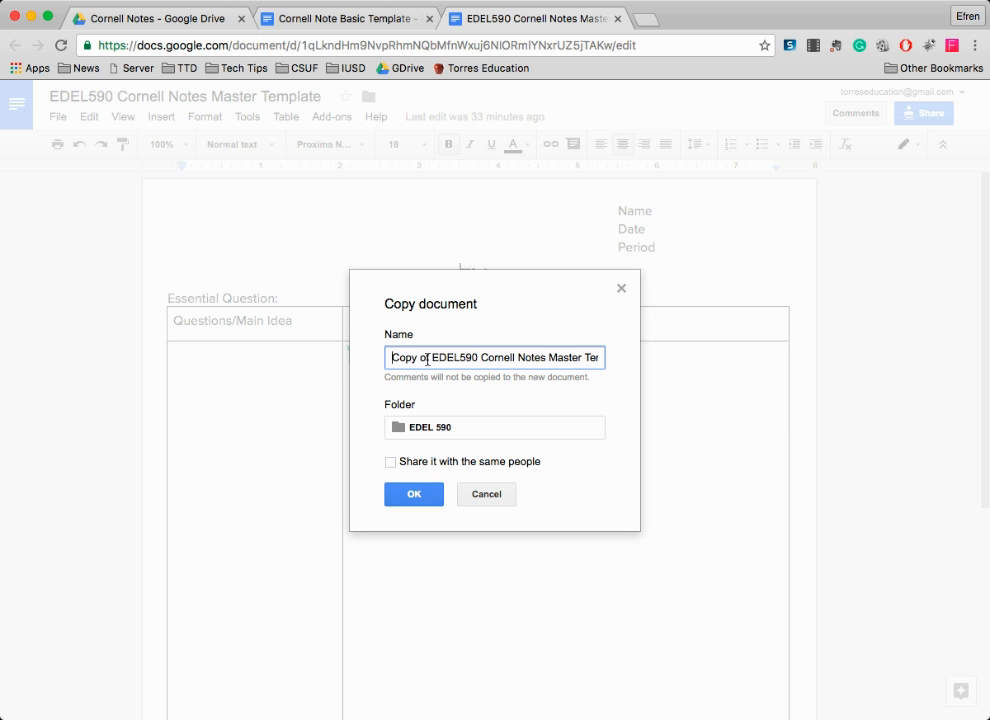
- Set the copy's destination folder to My Drive and create the copy
left_click(443, 427)
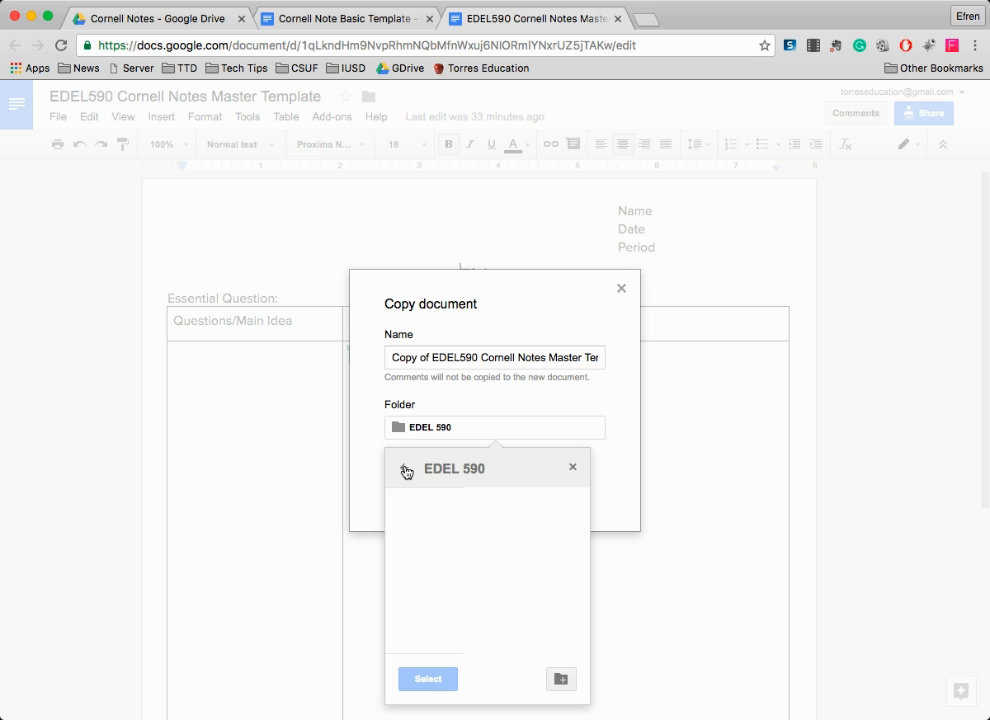
left_click(404, 468)
left_click(404, 468)
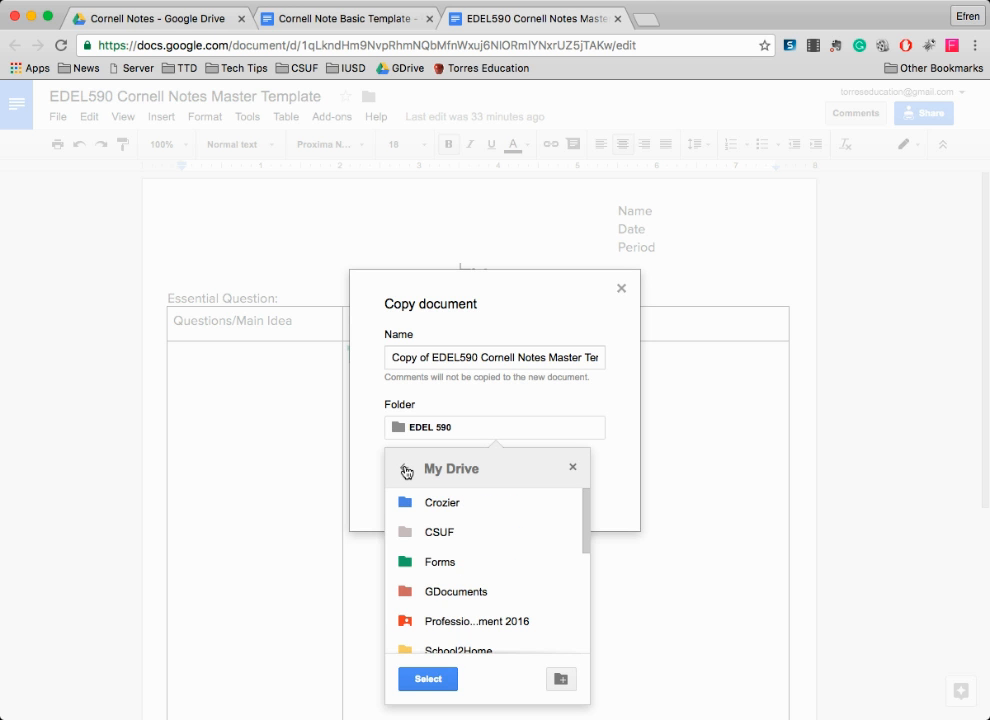
left_click(405, 470)
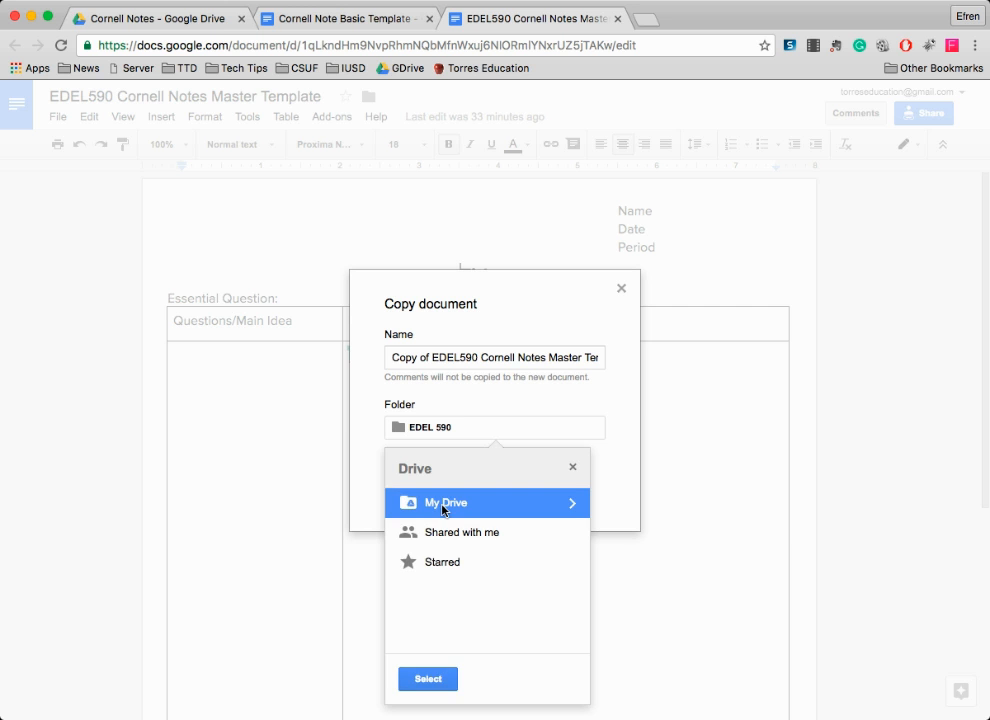
left_click(440, 678)
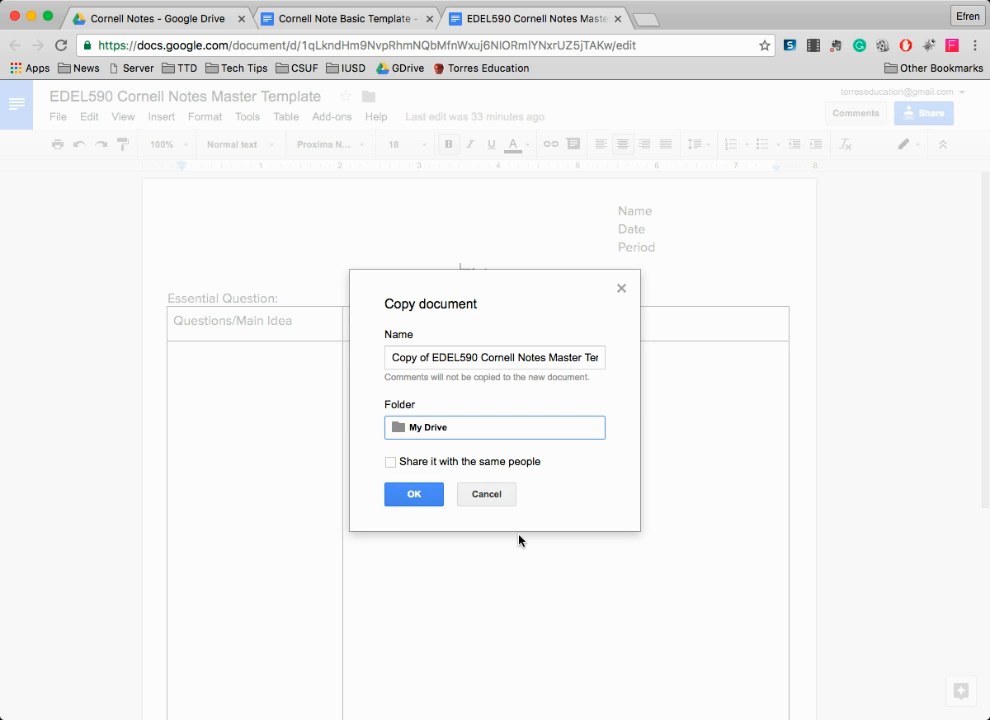
left_click(552, 502)
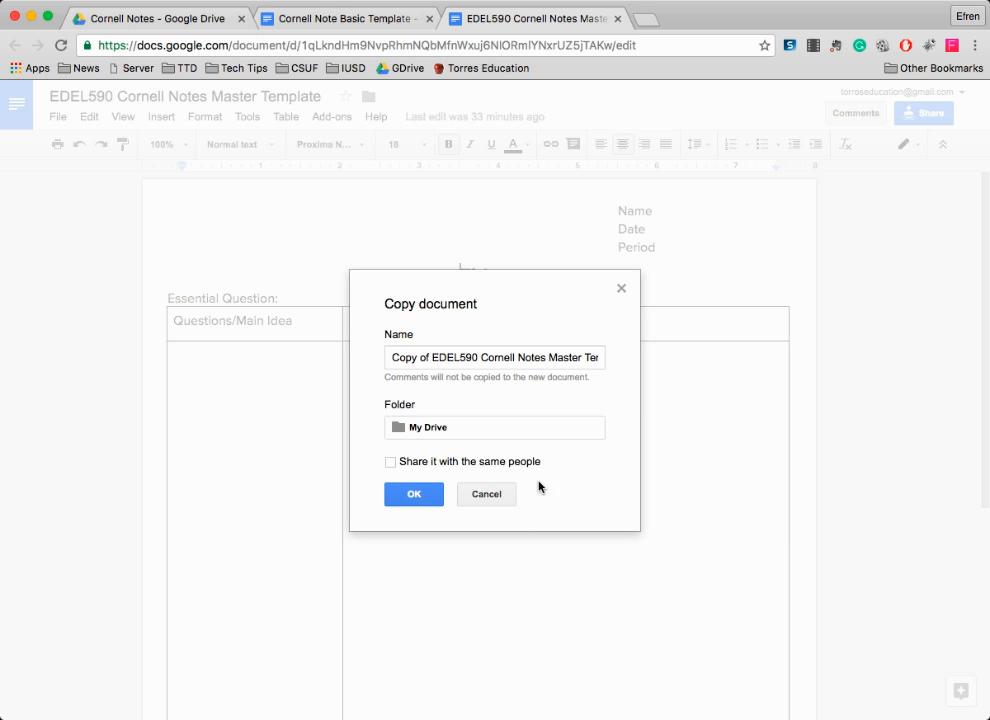
left_click(415, 496)
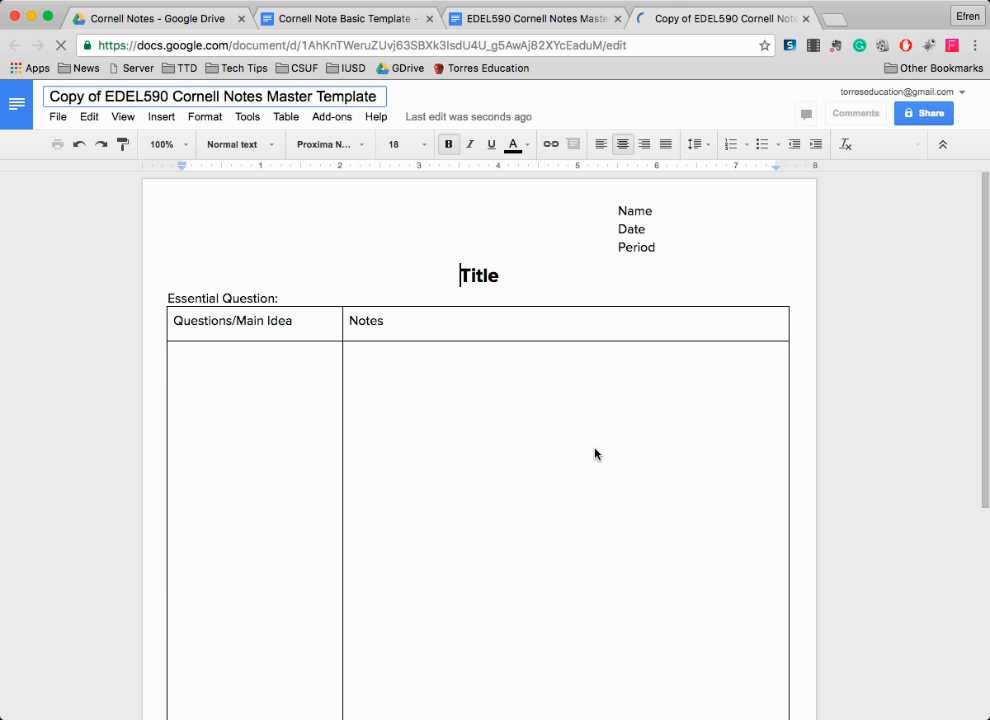
- Close the copy, the EDEL590 master template and the Cornell Note Basic Template tabs
scroll(594, 453, "down", 5)
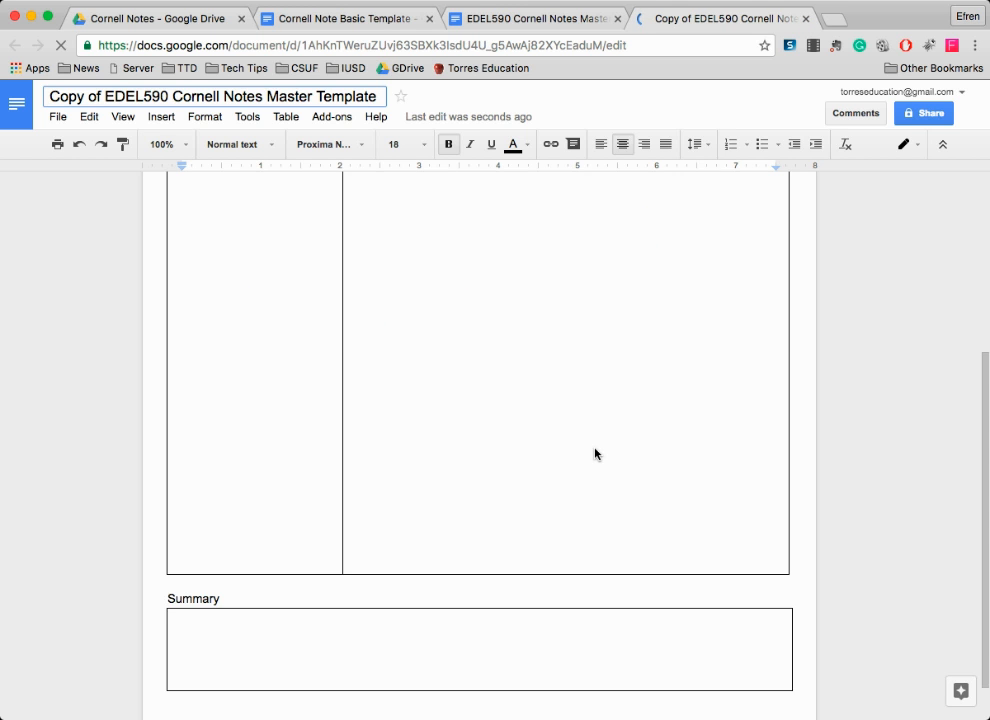
scroll(594, 453, "up", 5)
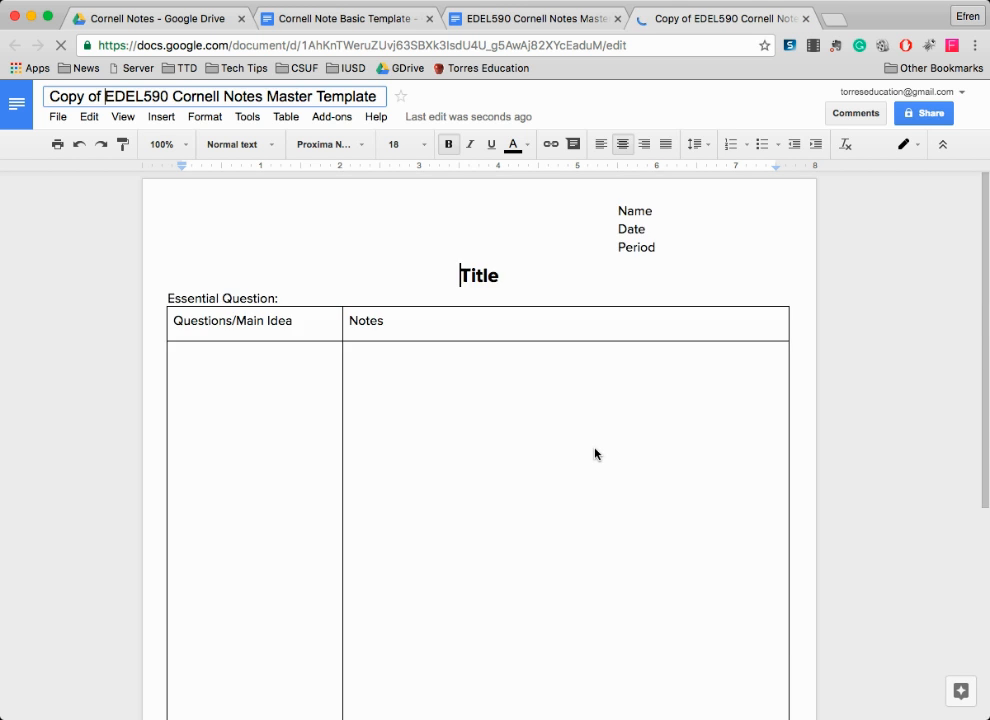
left_click(806, 19)
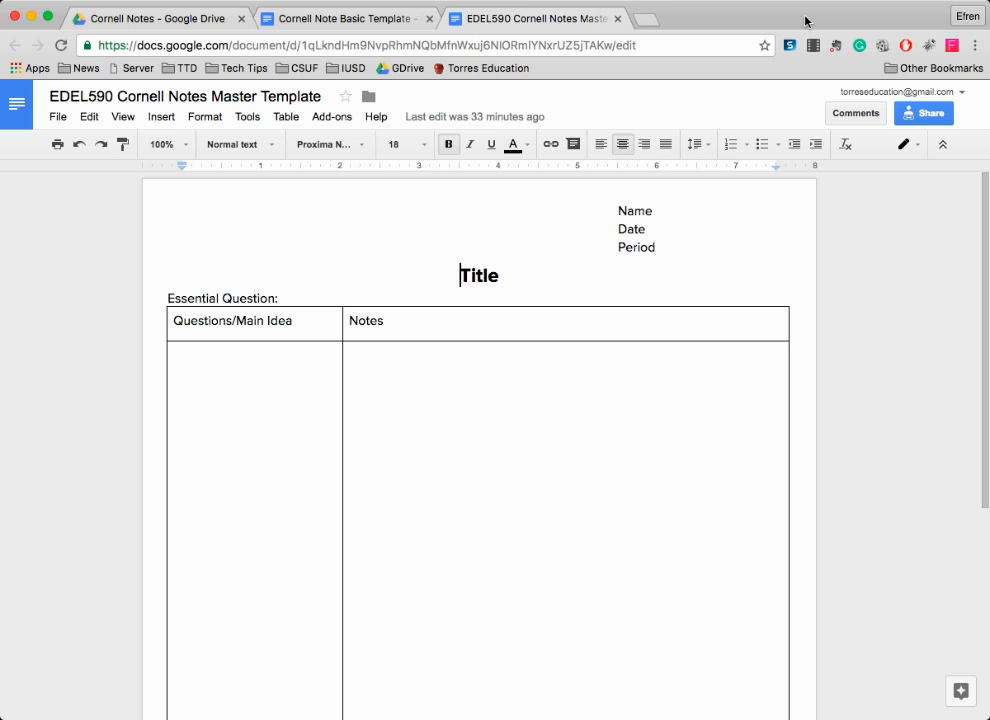
left_click(618, 20)
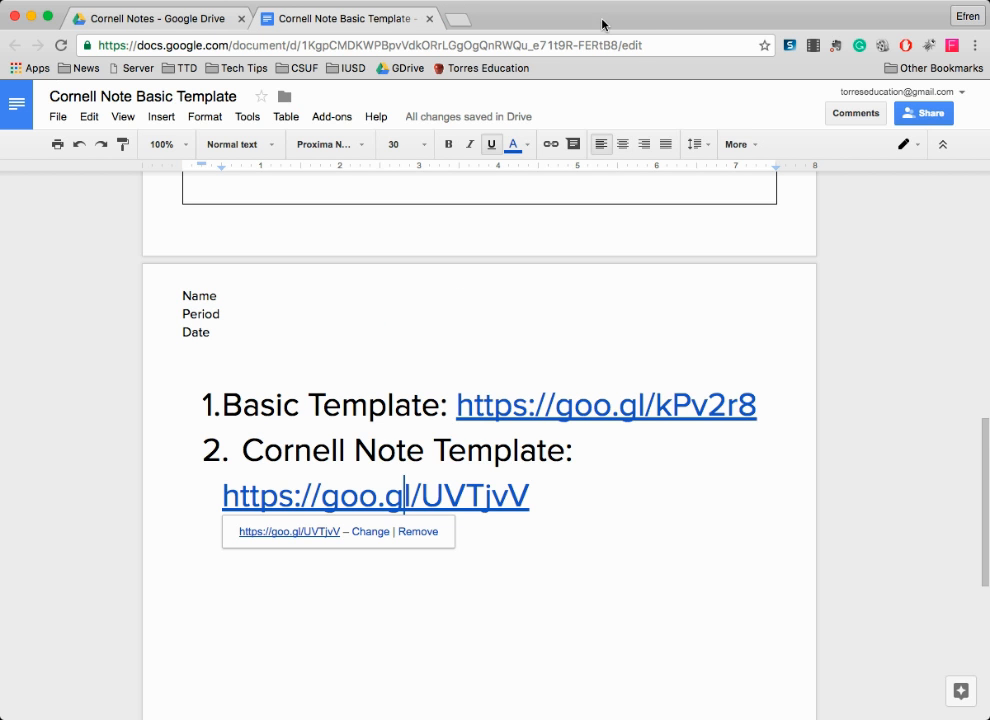
left_click(430, 19)
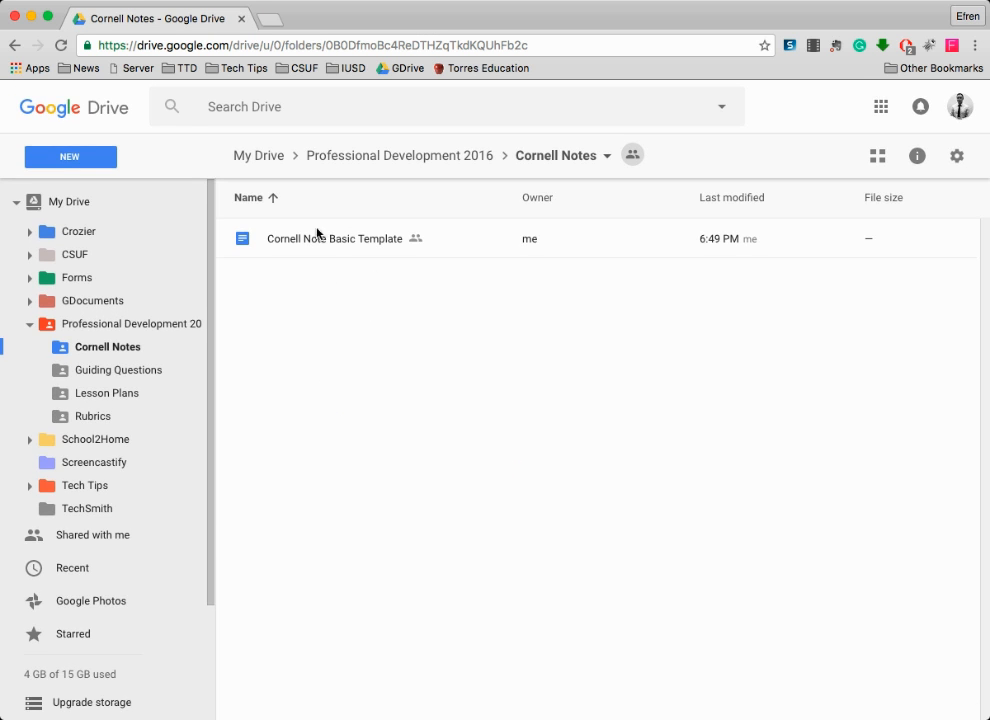
- Go to My Drive to find the Copy of EDEL590 Cornell Notes Master Template
left_click(337, 240)
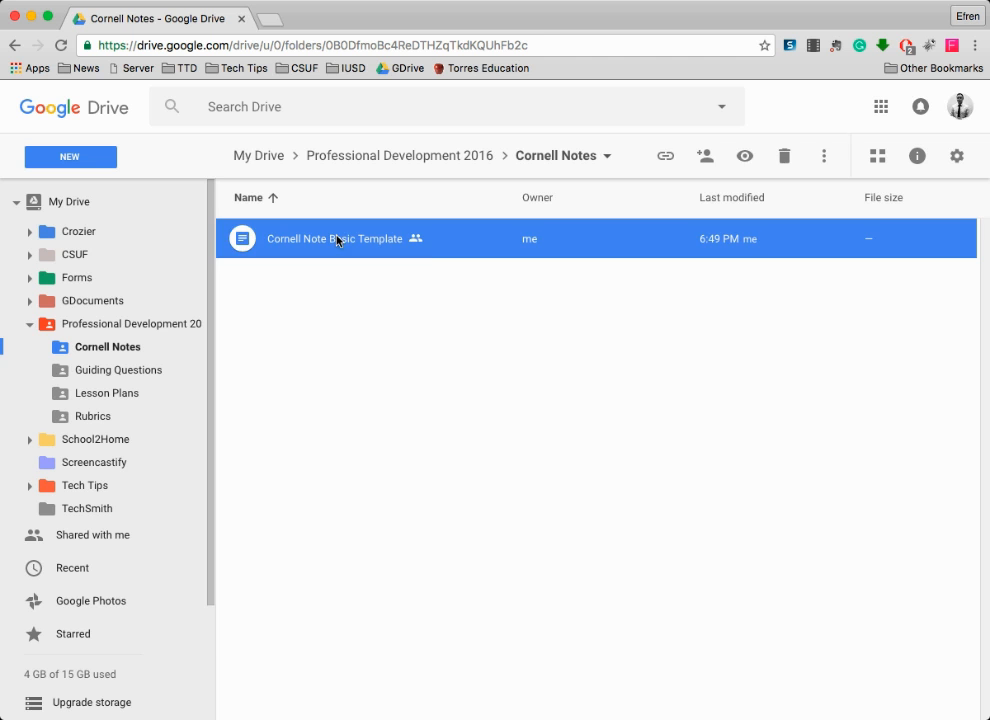
left_click(373, 330)
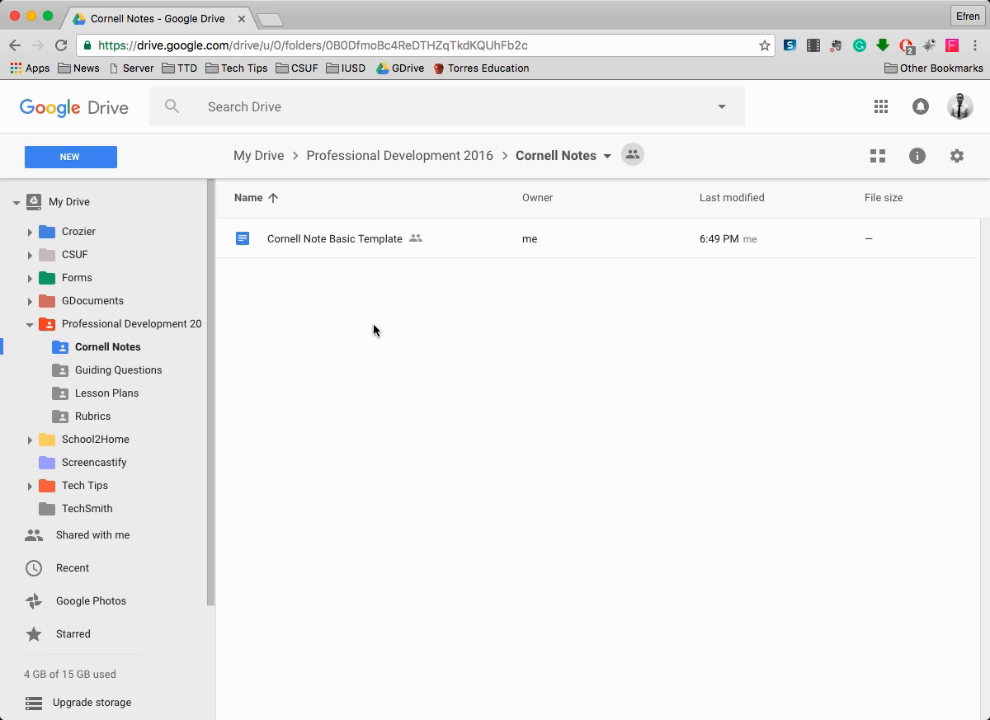
left_click(82, 205)
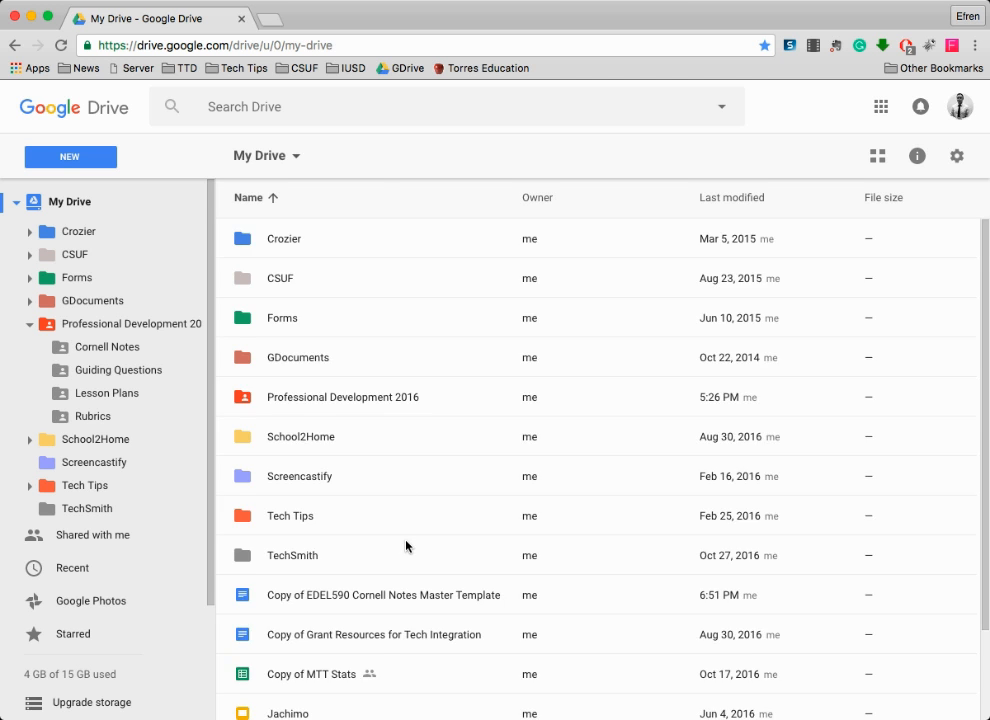
scroll(405, 546, "down", 1)
- Drag the copy onto the Cornell Notes folder, confirm sharing, and open that folder
left_click(357, 545)
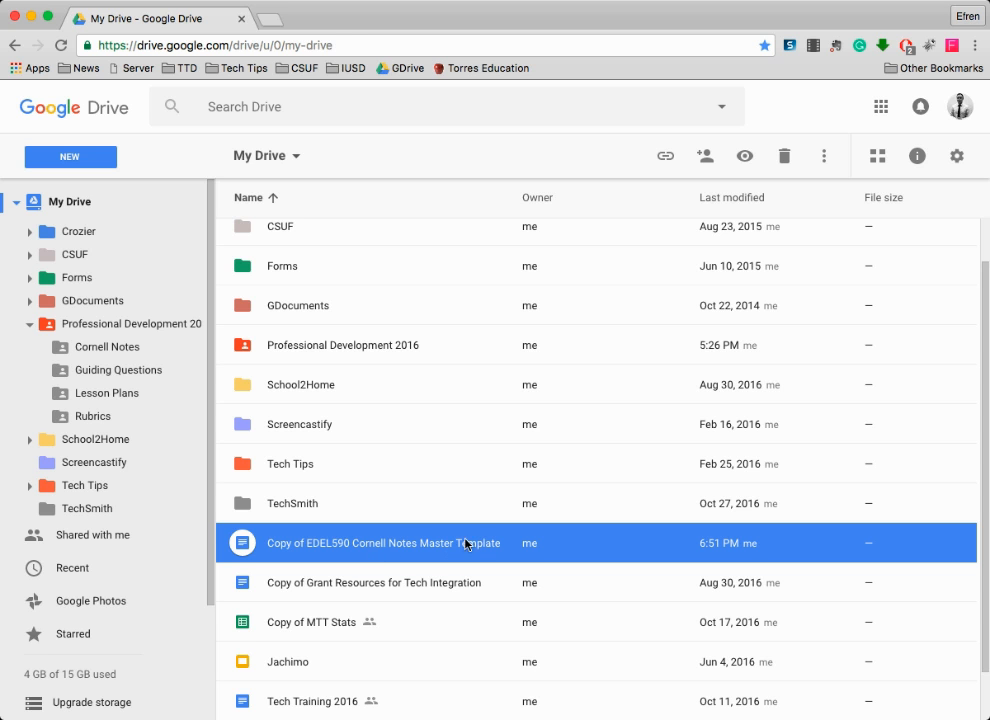
left_click_drag(378, 549, 97, 348)
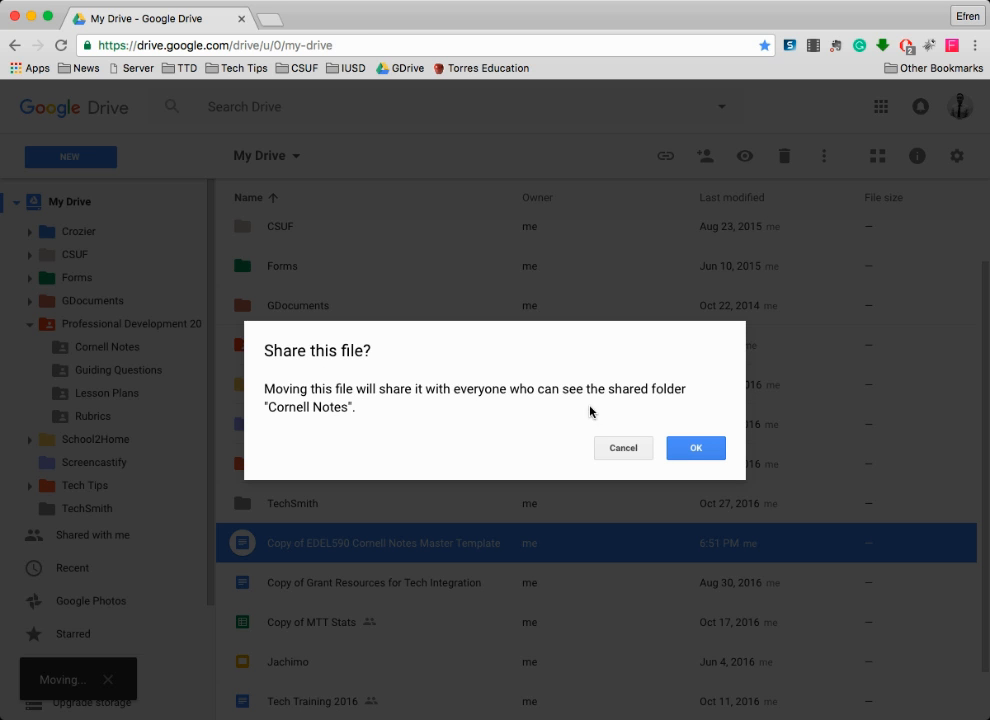
left_click(696, 450)
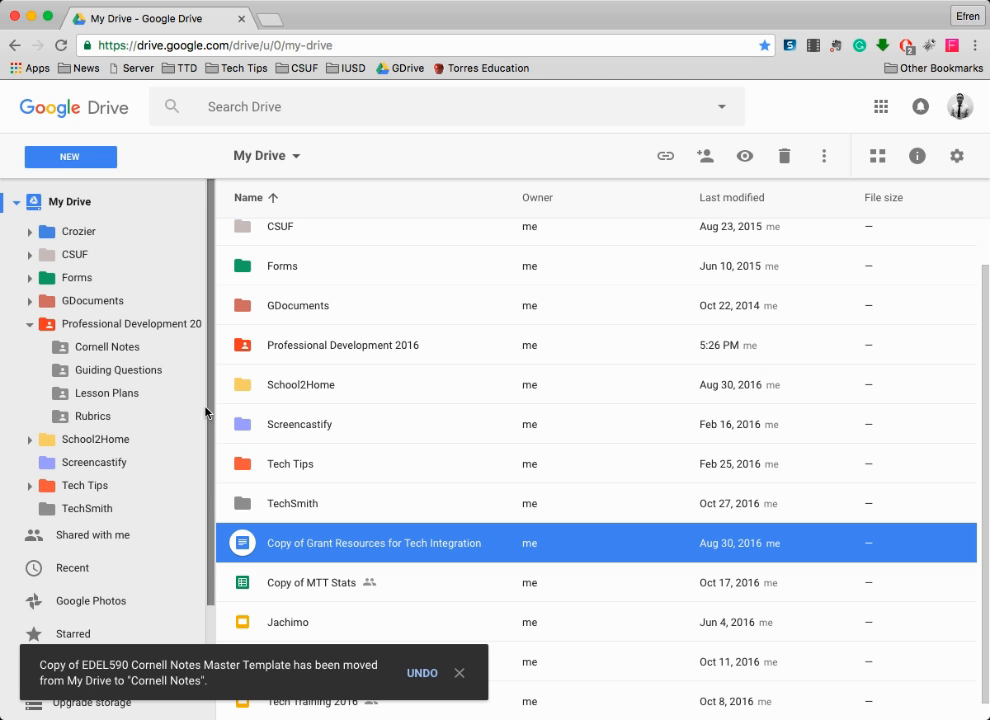
left_click(113, 347)
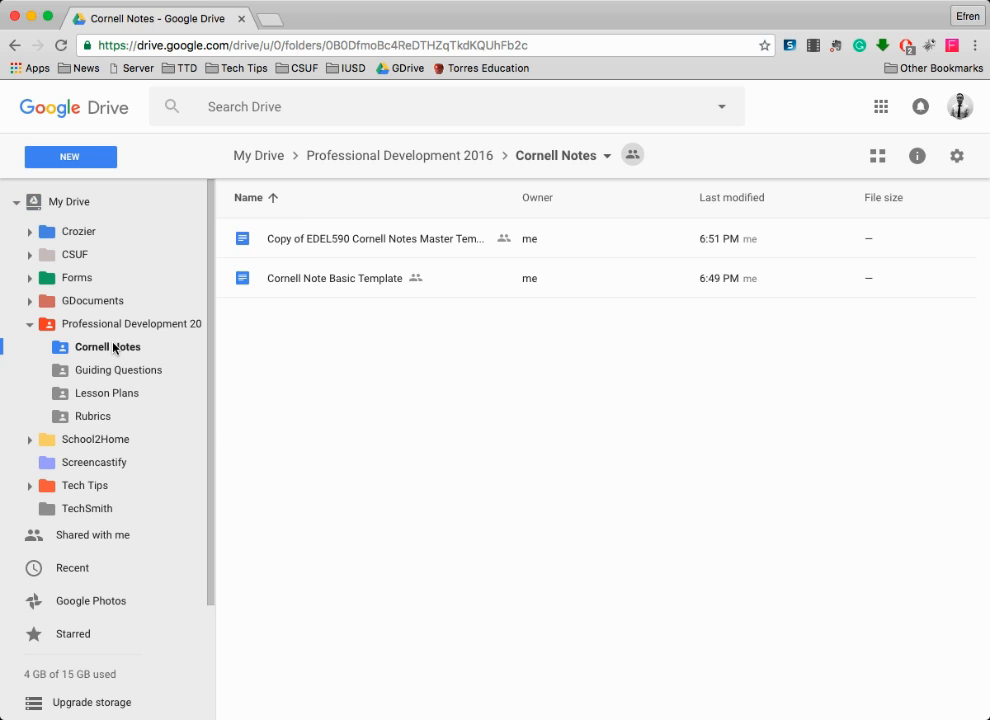